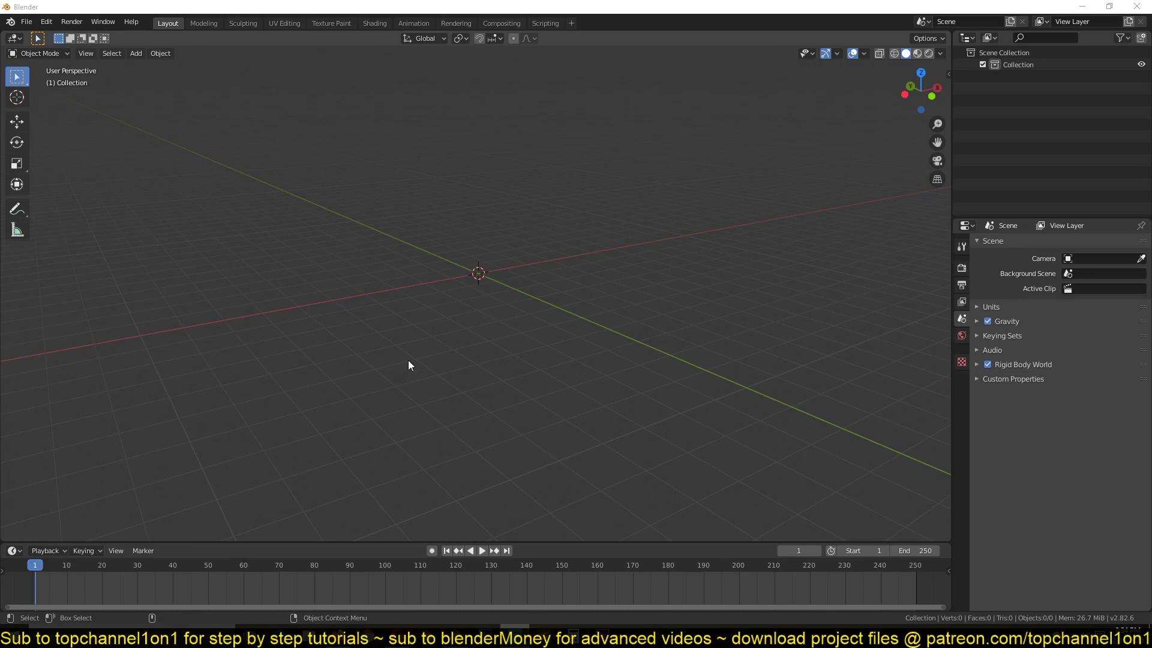
- Add a cube mesh at the world origin
{"action": "scroll", "coordinate": [432, 348], "scroll_direction": "down", "scroll_amount": 2}
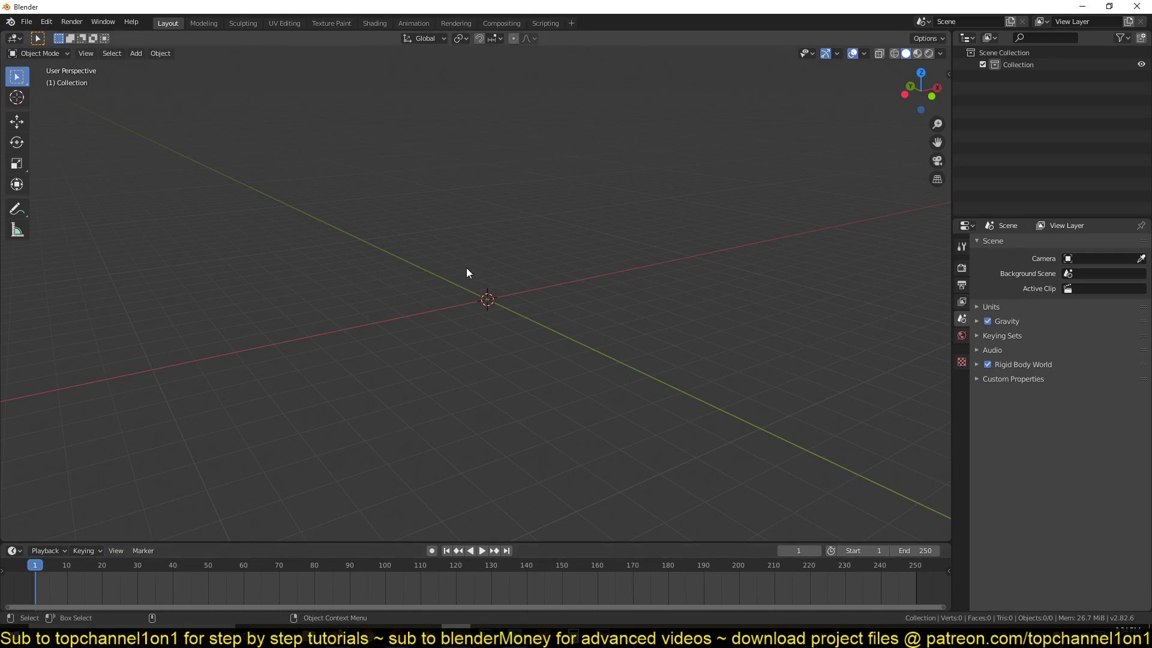
{"action": "key", "text": "shift+a"}
{"action": "mouse_move", "coordinate": [462, 306]}
{"action": "left_click", "coordinate": [533, 319]}
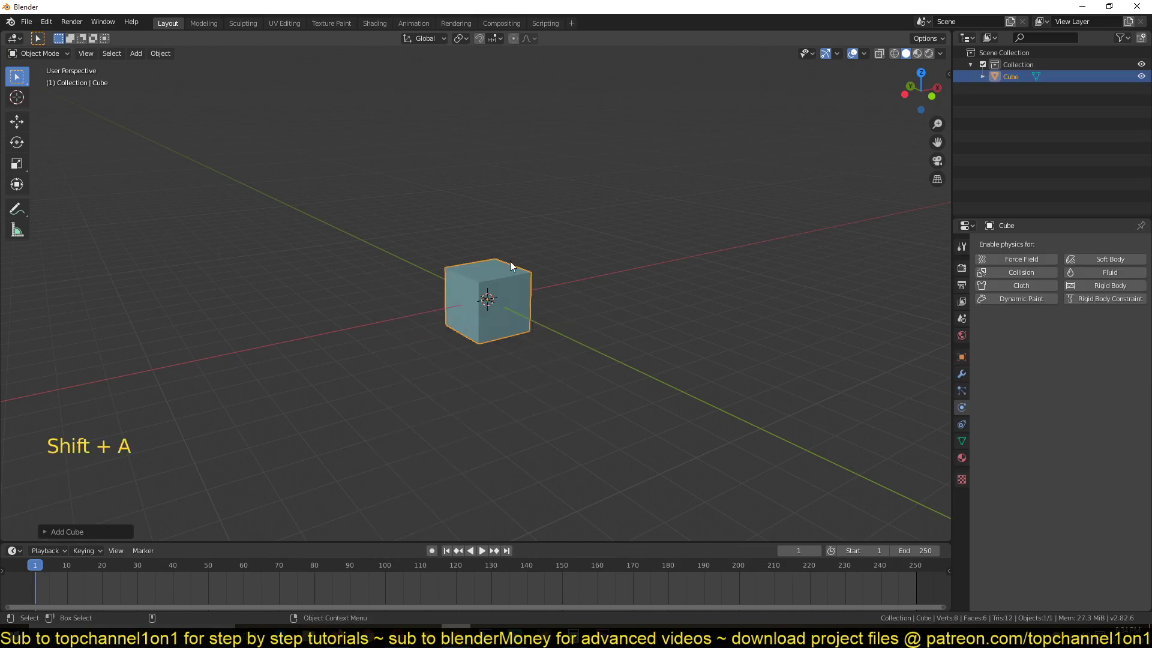
{"action": "scroll", "coordinate": [505, 270], "scroll_direction": "down", "scroll_amount": 1}
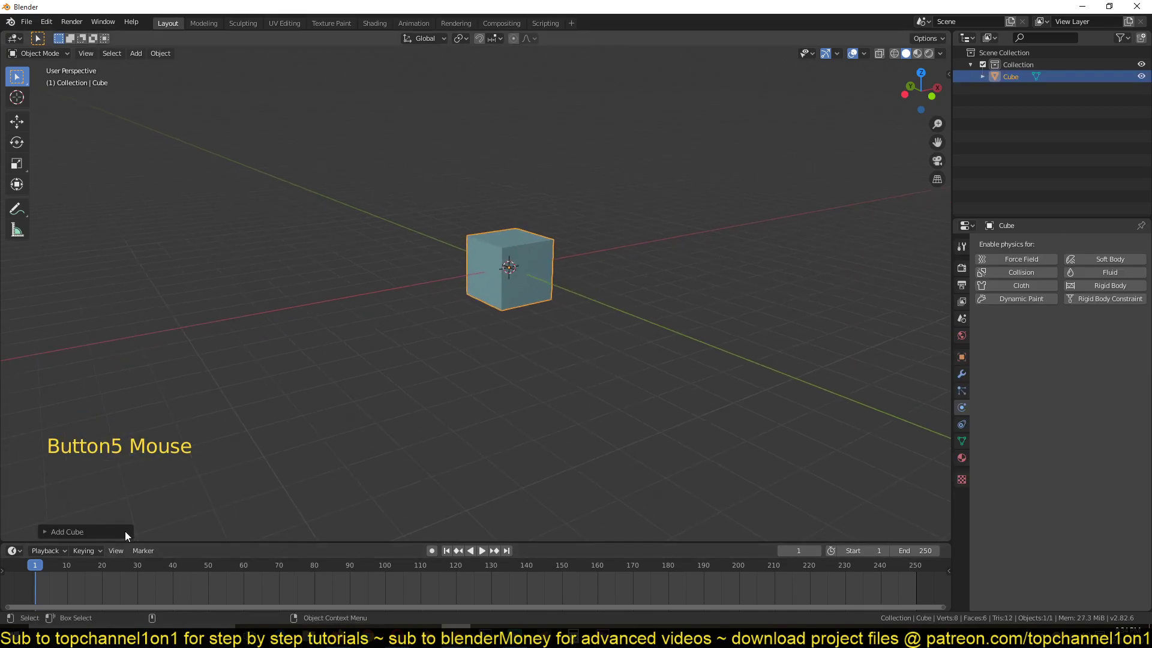
- Turn on auto keying, keyframe the cube at its starting position on frame 1, and move it along the green axis on frame 88
{"action": "left_click", "coordinate": [432, 551]}
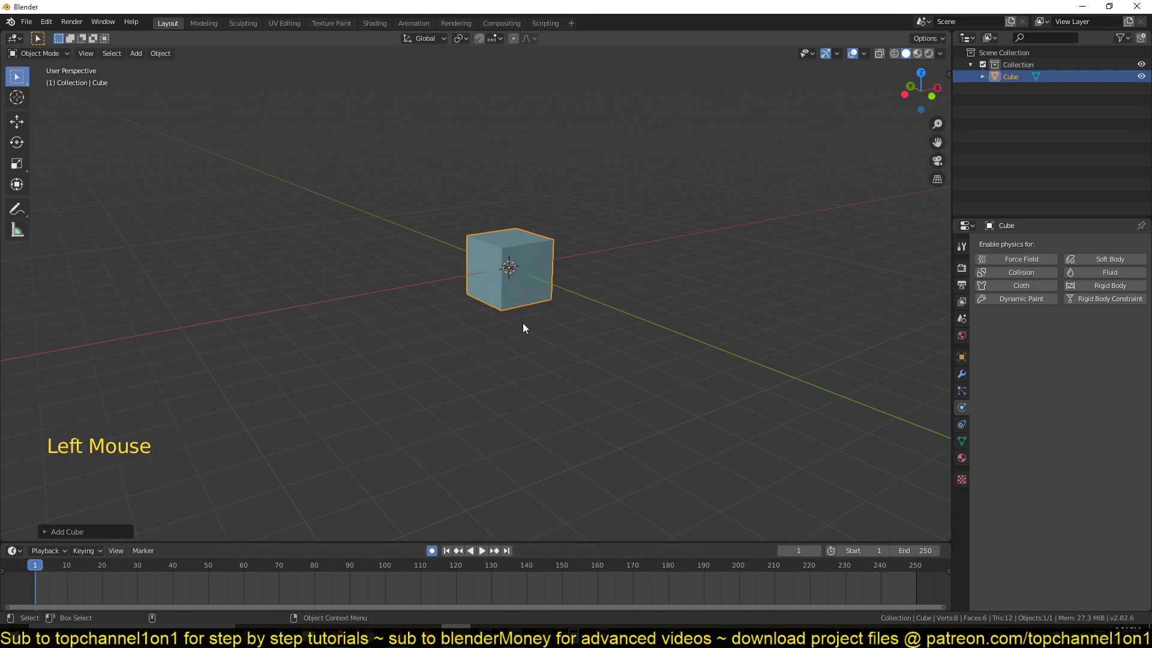
{"action": "key", "text": "g"}
{"action": "left_click", "coordinate": [523, 323]}
{"action": "right_click_drag", "start_coordinate": [131, 578], "coordinate": [343, 570], "text": "shift"}
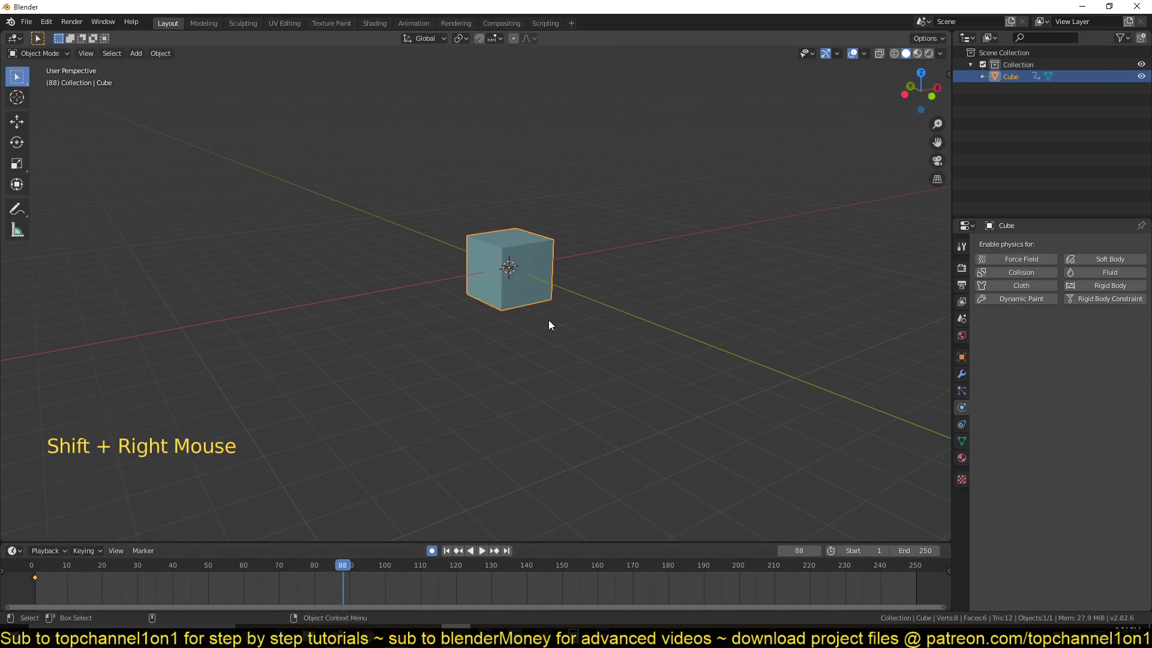
{"action": "key", "text": "g"}
{"action": "left_click", "coordinate": [871, 432]}
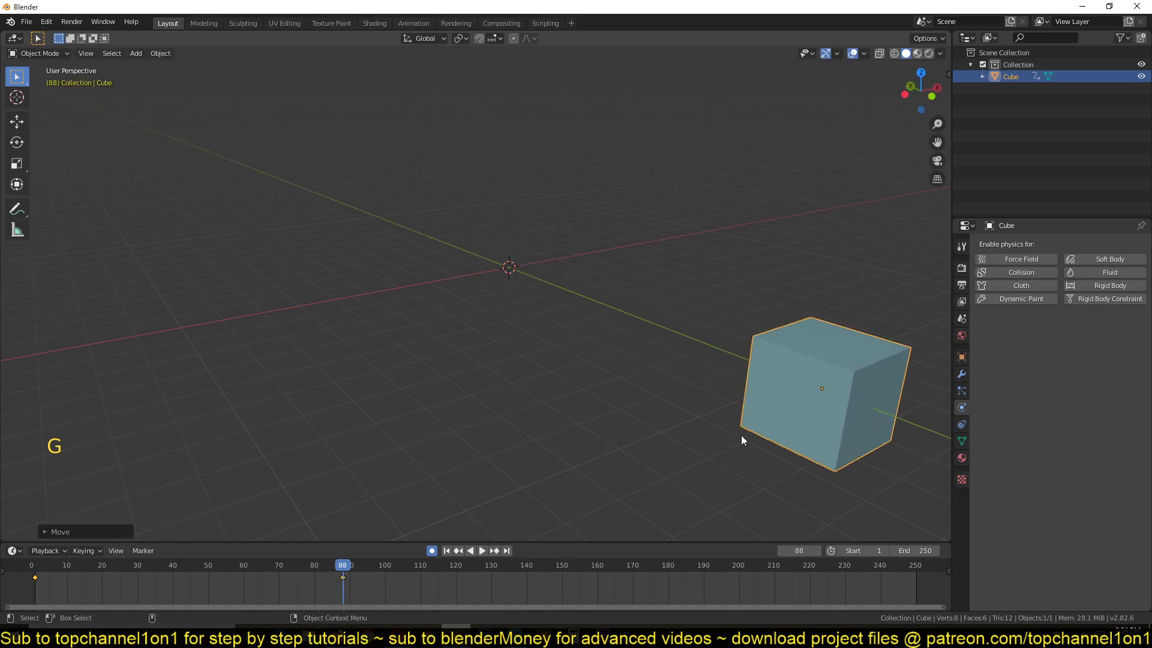
- Return to frame 0 and play the cube's keyframed movement
{"action": "right_click", "coordinate": [18, 577], "text": "shift"}
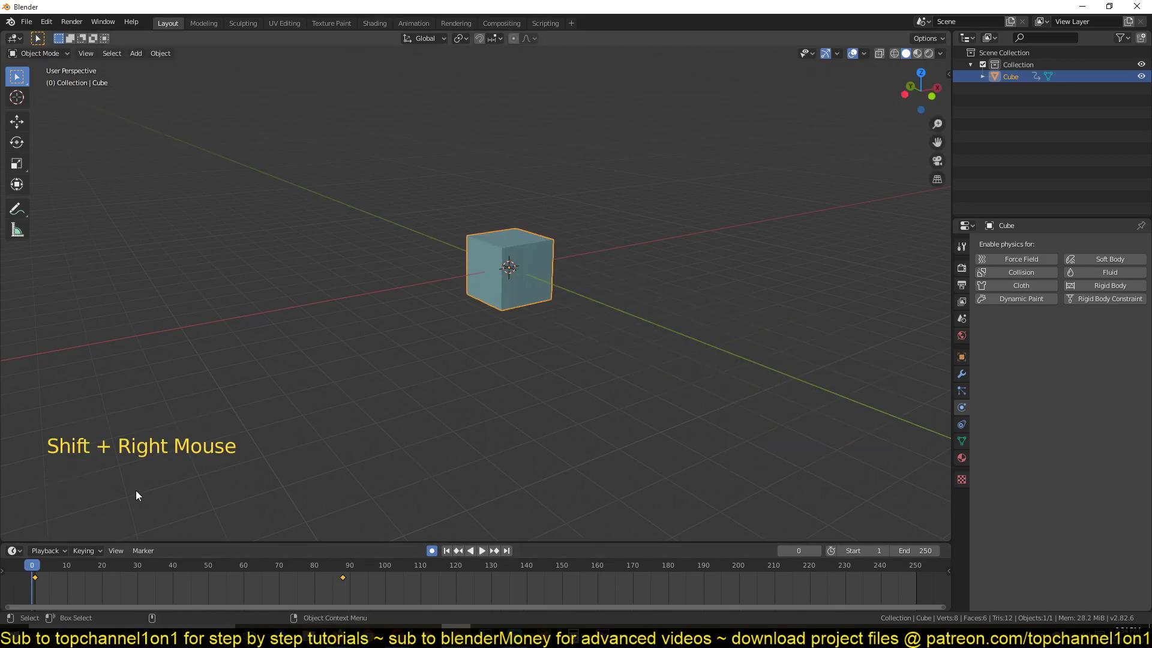
{"action": "key", "text": "space"}
{"action": "key", "text": "Escape"}
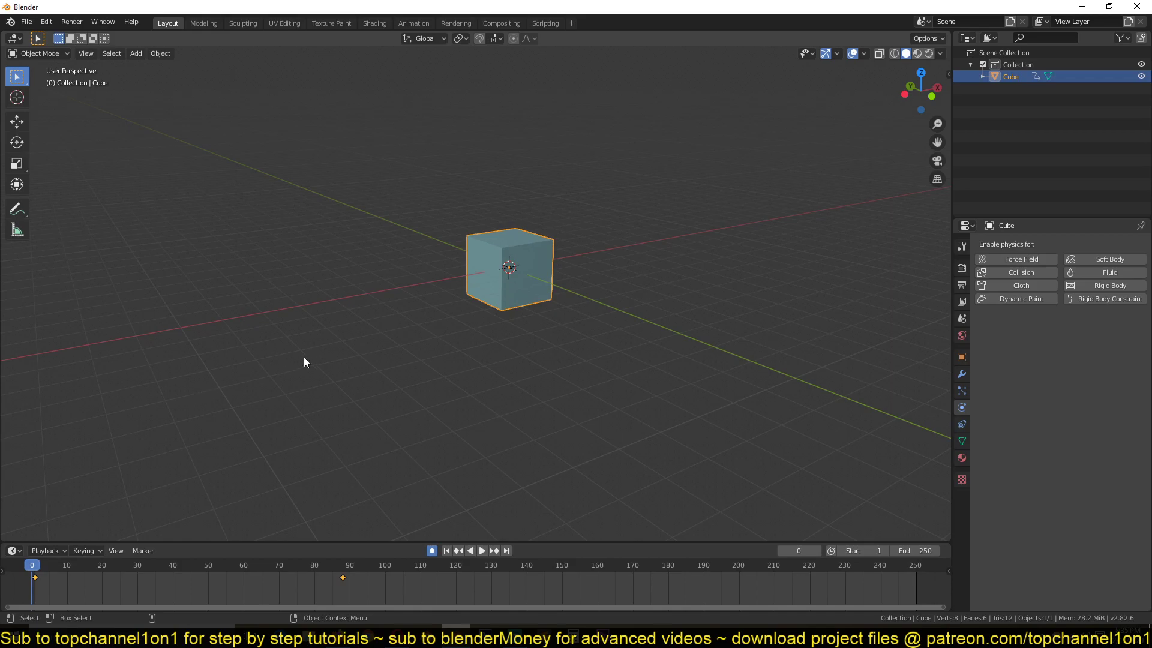
- Delete all of the cube's keyframes from the timeline
{"action": "key", "text": "x"}
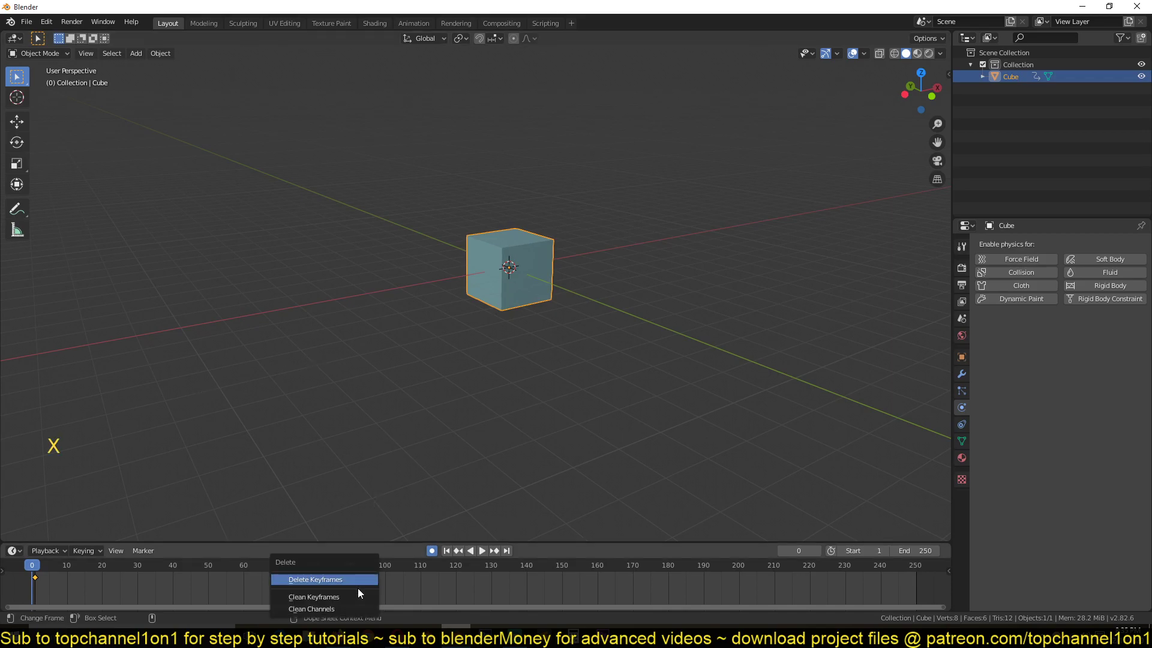
{"action": "left_click", "coordinate": [358, 587]}
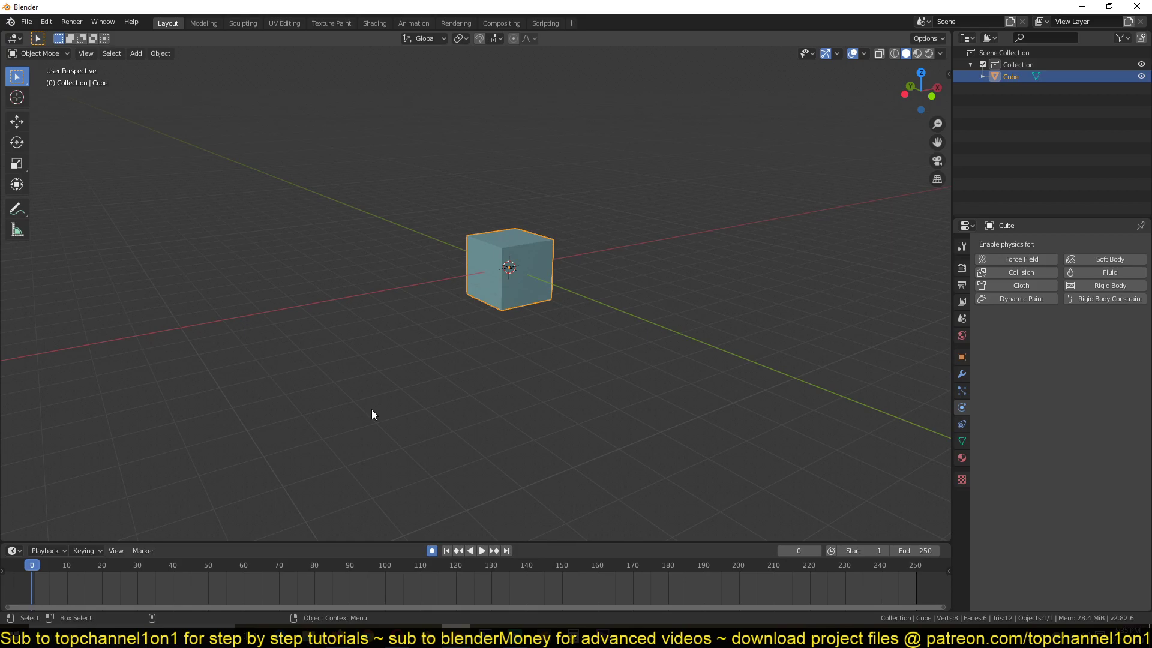
- Enable rigid body physics on the cube
{"action": "middle_click_drag", "start_coordinate": [373, 410], "coordinate": [351, 443]}
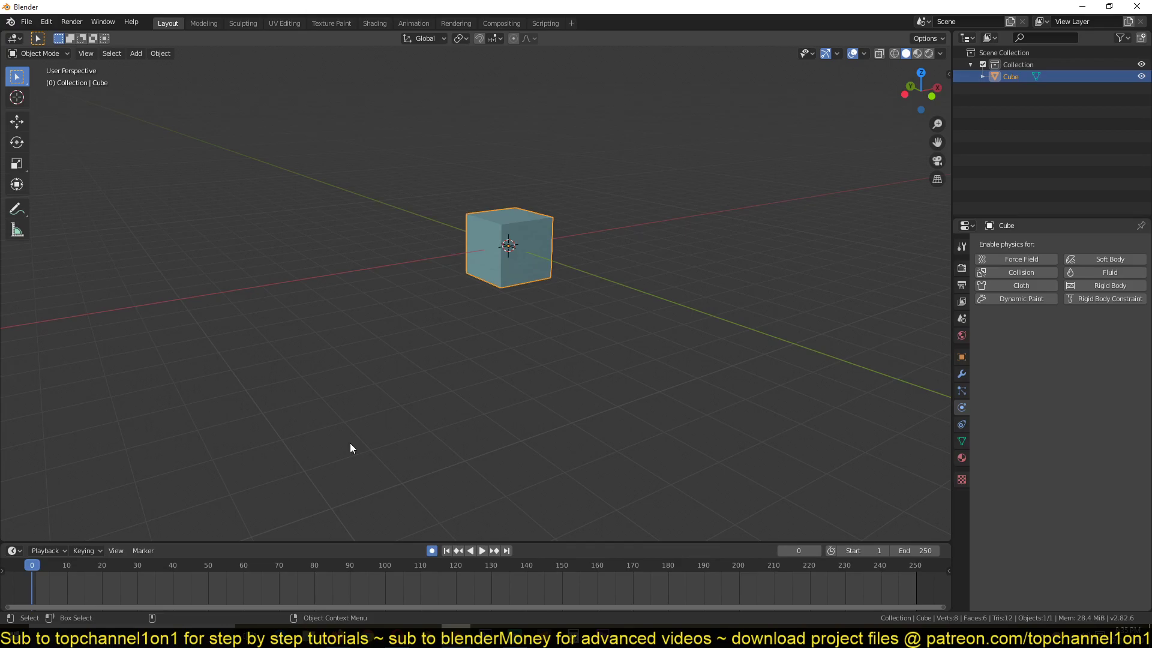
{"action": "middle_click_drag", "start_coordinate": [348, 442], "coordinate": [331, 469]}
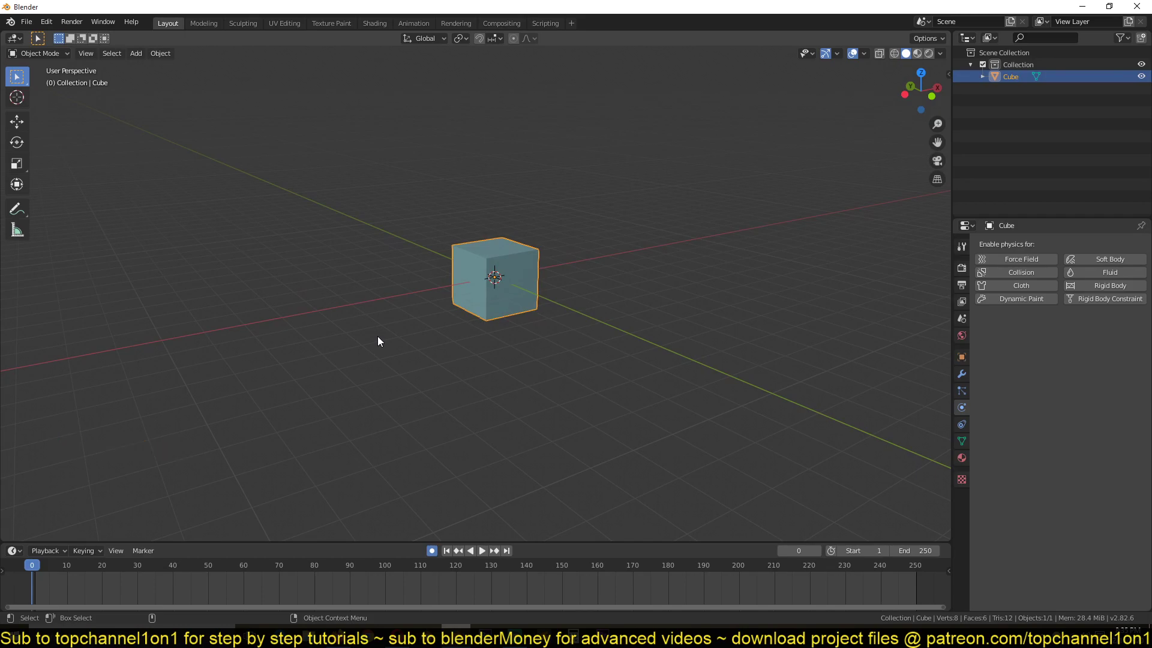
{"action": "scroll", "coordinate": [492, 273], "scroll_direction": "up", "scroll_amount": 4}
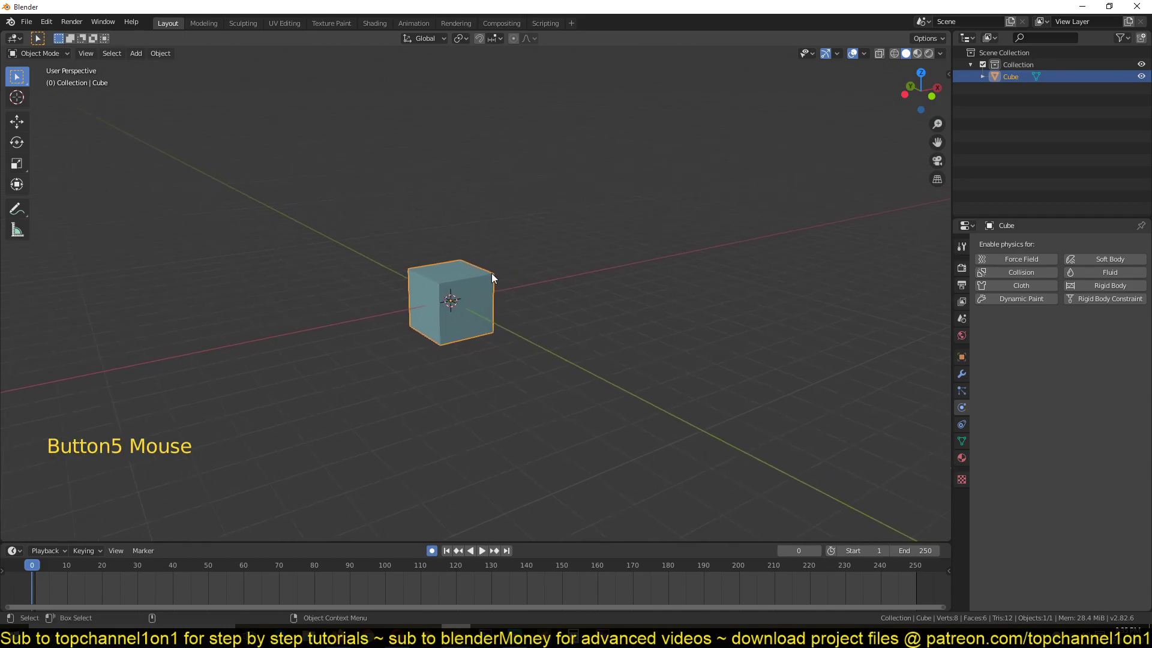
{"action": "left_click", "coordinate": [965, 404]}
{"action": "left_click", "coordinate": [965, 404]}
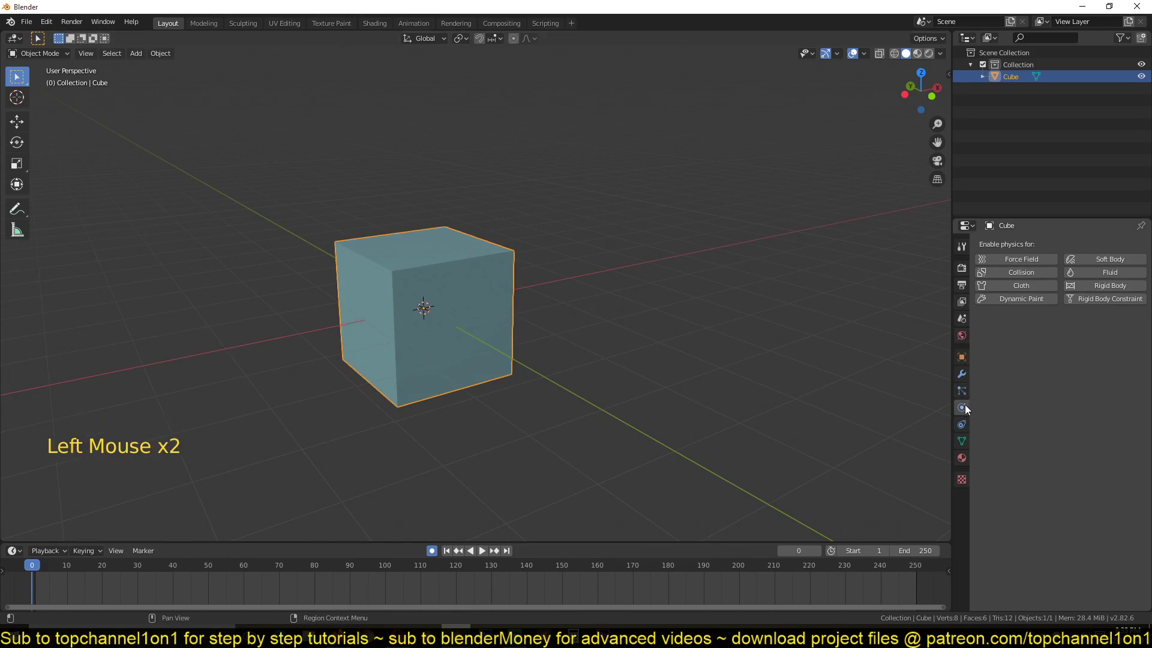
{"action": "left_click", "coordinate": [964, 409]}
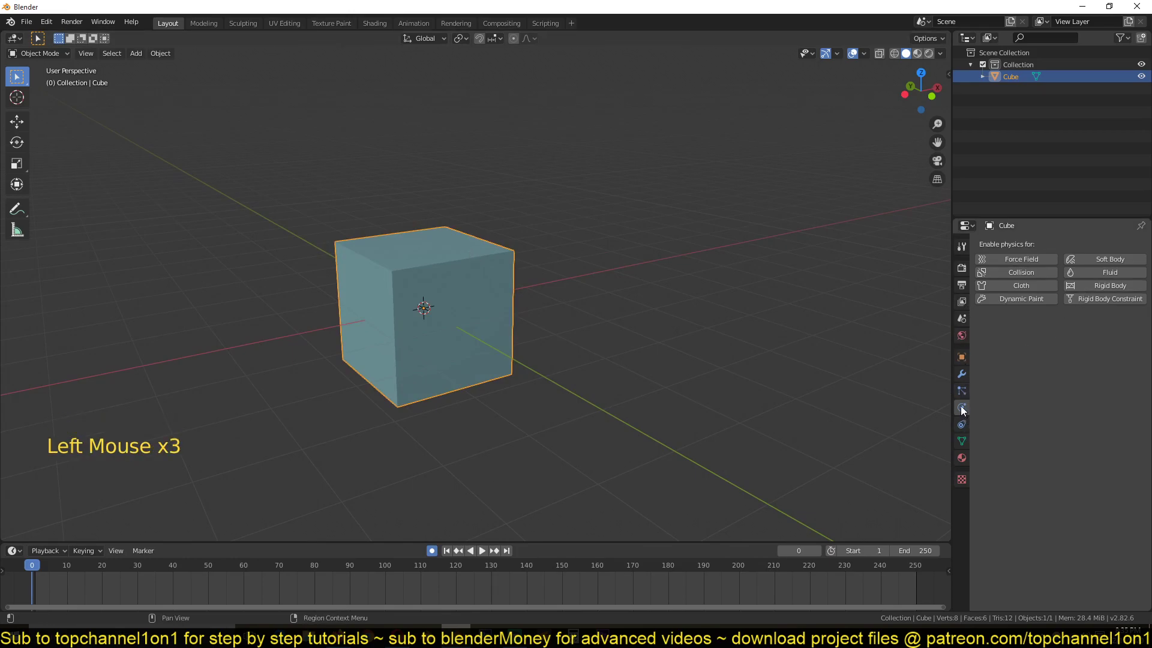
{"action": "left_click", "coordinate": [1099, 286]}
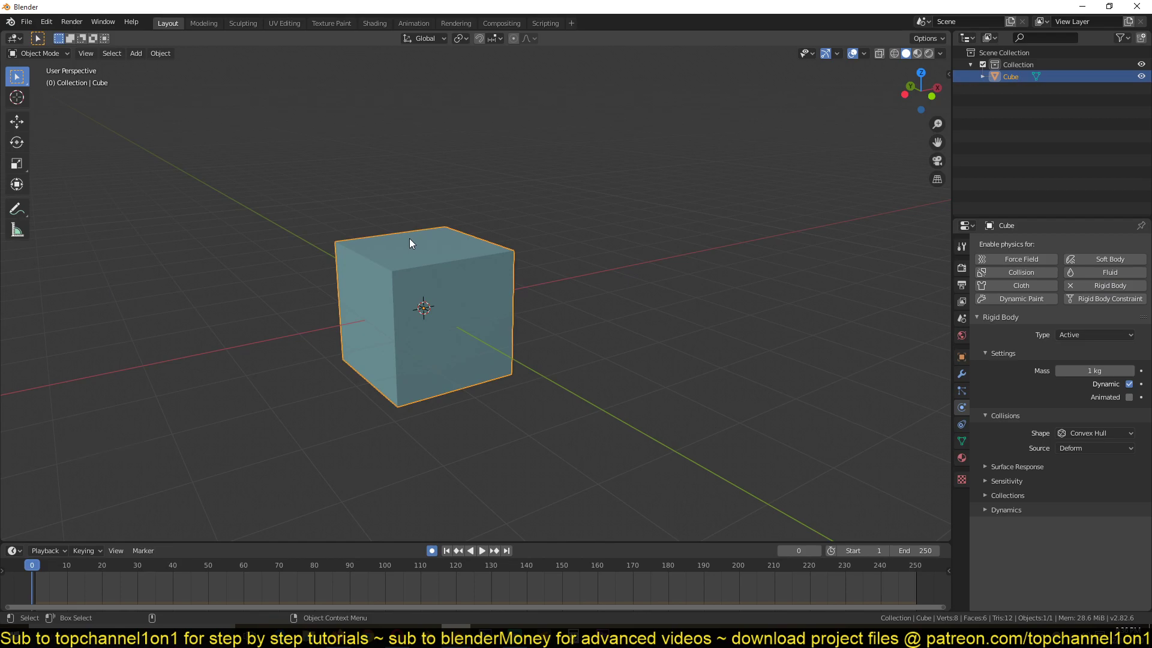
- Turn off auto keying and play the simulation to watch the cube fall, restoring the starting frame at the end
{"action": "middle_click_drag", "start_coordinate": [390, 306], "coordinate": [429, 183], "text": "shift"}
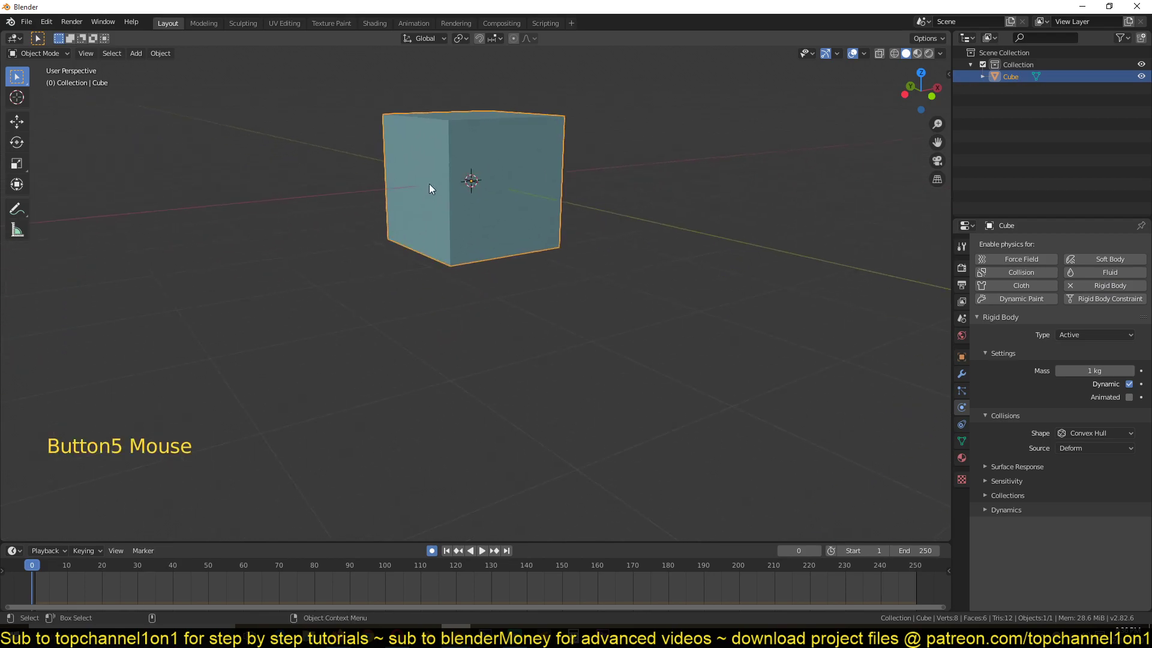
{"action": "left_click", "coordinate": [432, 551]}
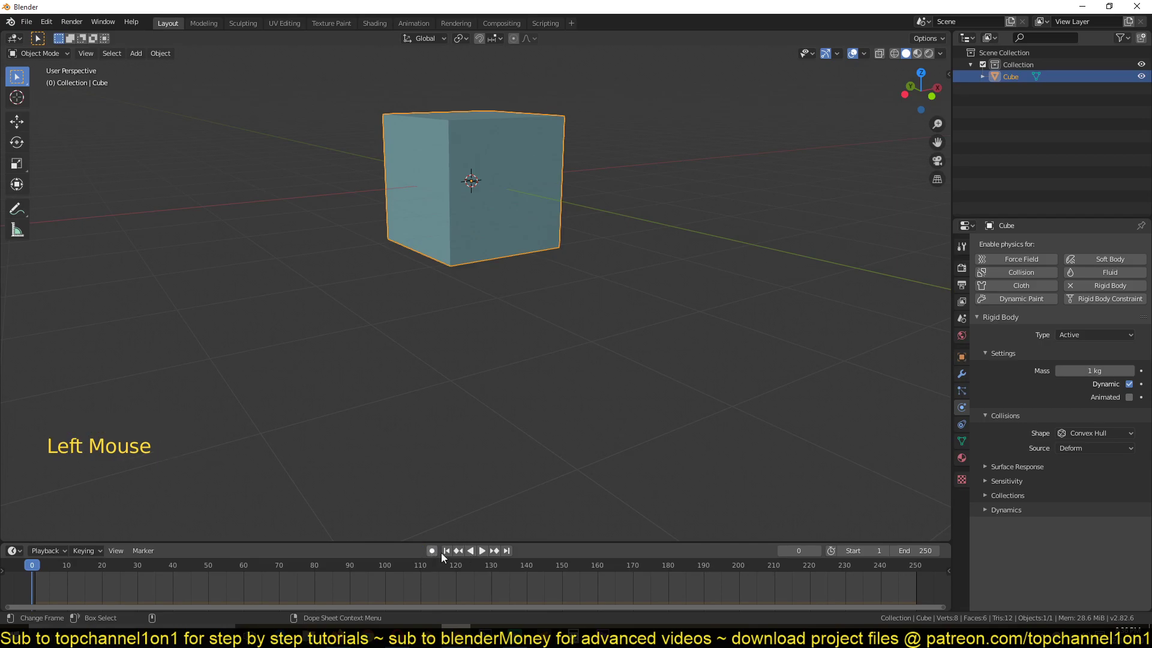
{"action": "left_click", "coordinate": [482, 551]}
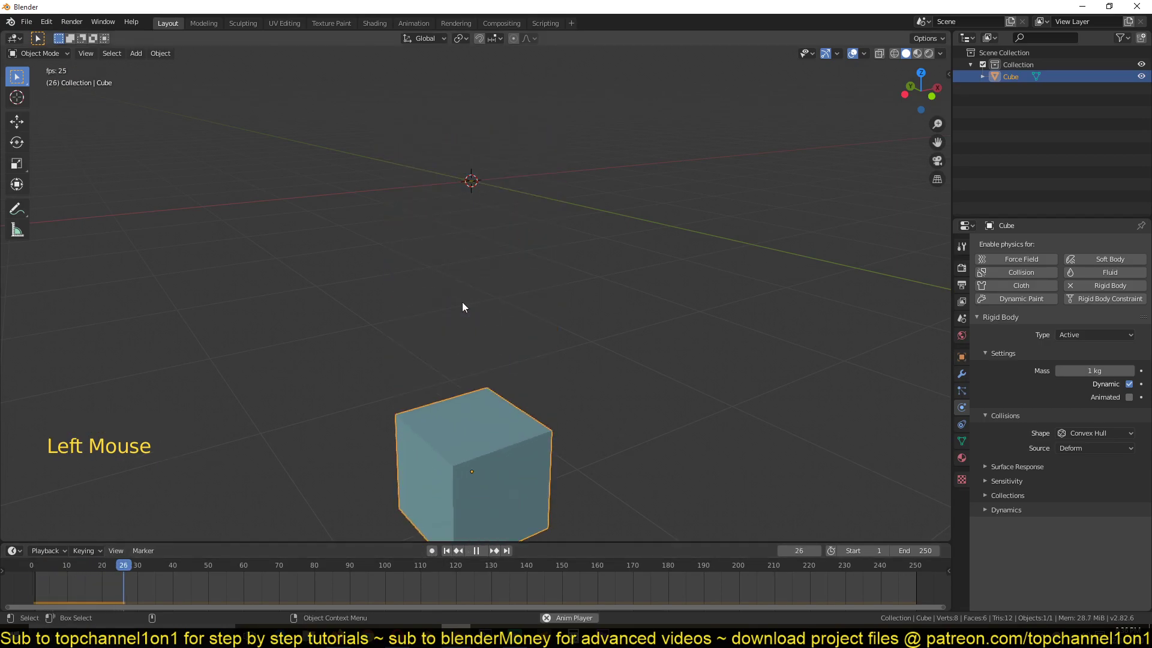
{"action": "key", "text": "Escape"}
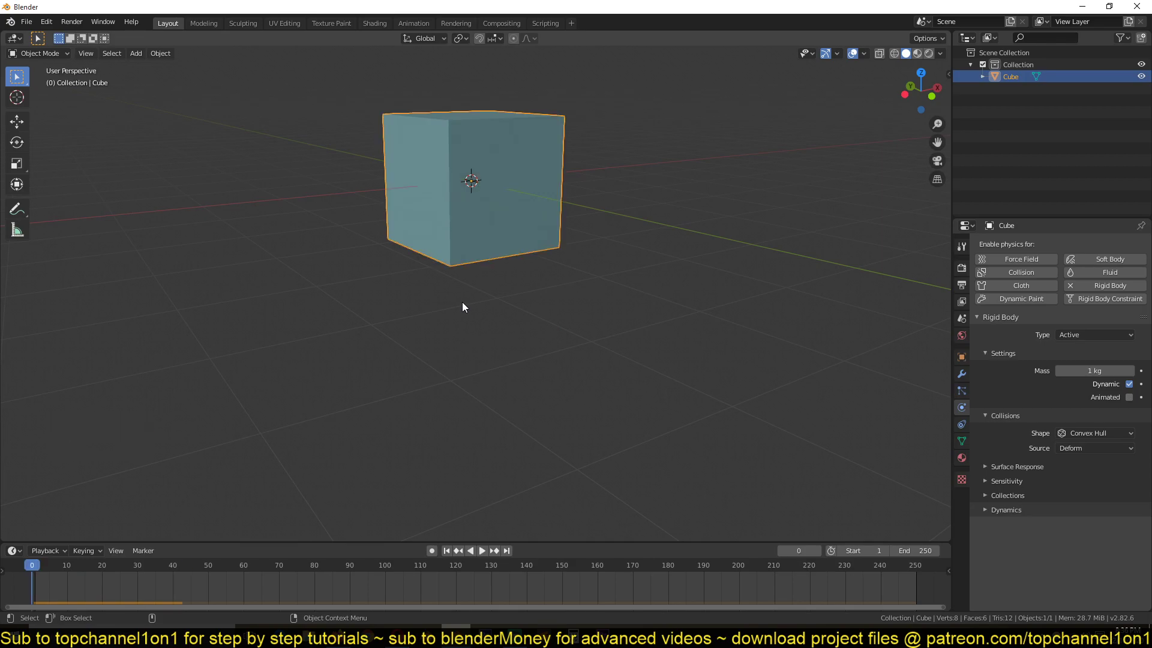
- Tilt the cube with a free rotation and raise it above the origin
{"action": "scroll", "coordinate": [463, 306], "scroll_direction": "down", "scroll_amount": 3}
{"action": "key", "text": "r"}
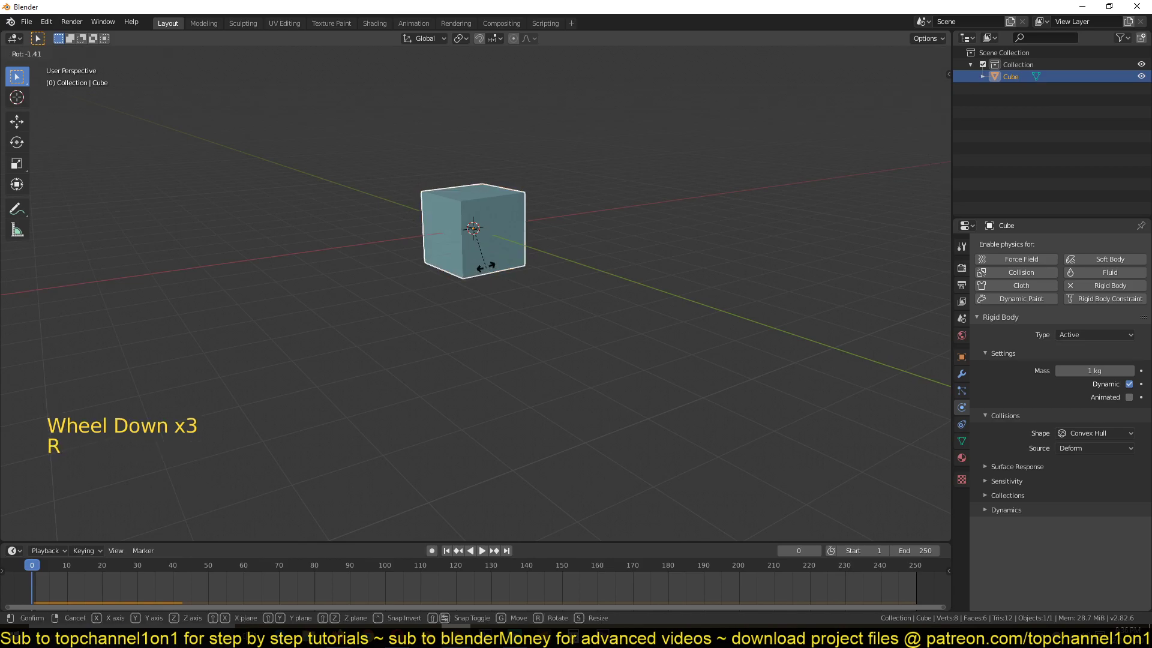
{"action": "key", "text": "g"}
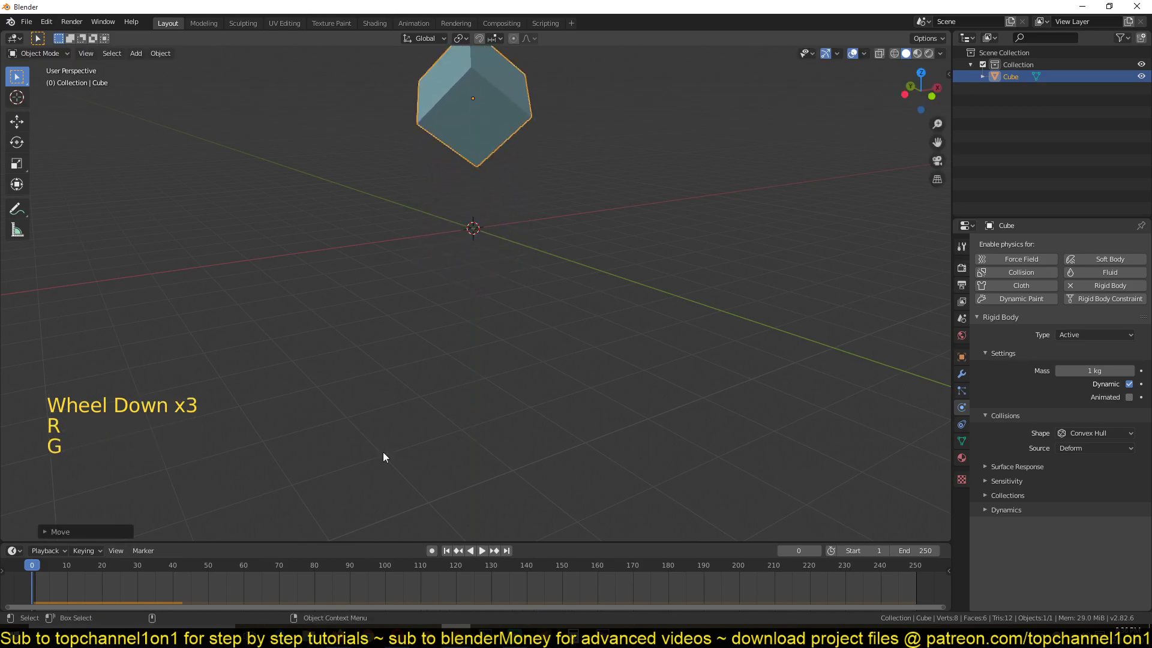
{"action": "left_click", "coordinate": [382, 452]}
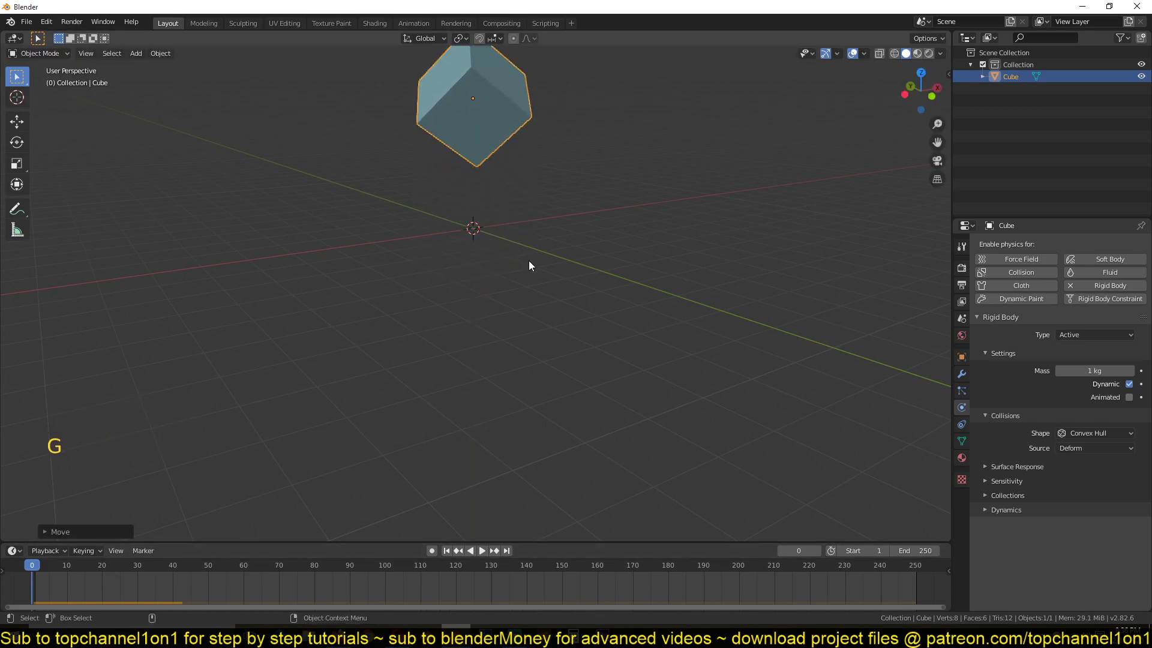
- Play the simulation repeatedly and watch the tilted cube fall from several angles and distances
{"action": "key", "text": "space"}
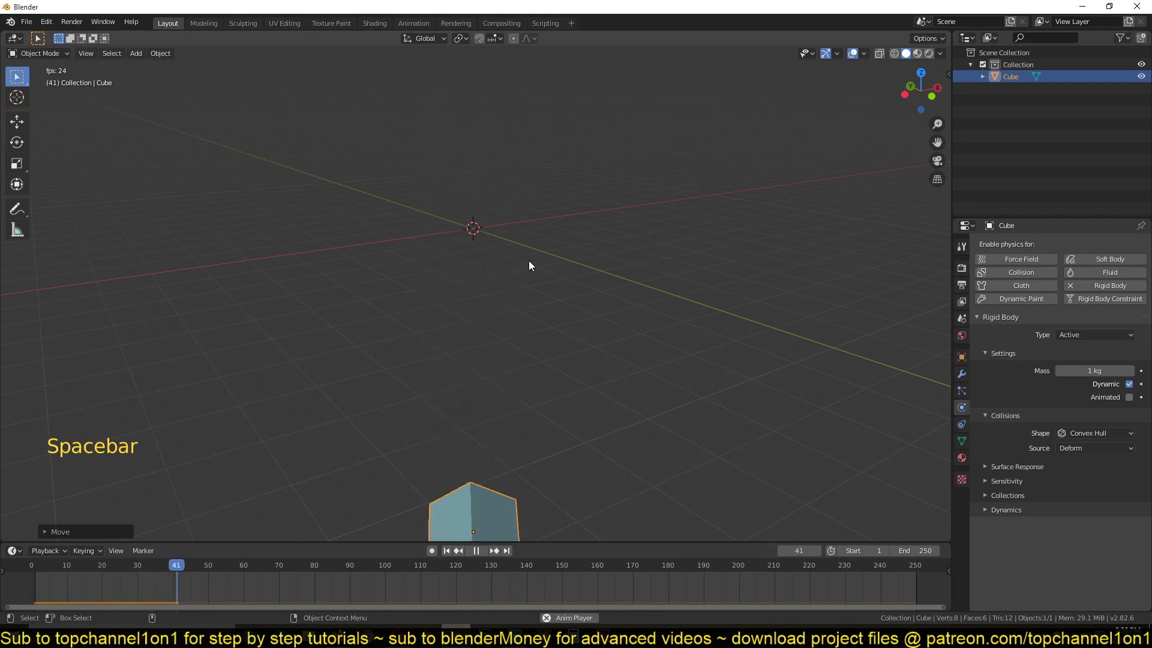
{"action": "key", "text": "Escape"}
{"action": "mouse_move", "coordinate": [513, 253]}
{"action": "middle_mouse_down"}
{"action": "mouse_move", "coordinate": [476, 232]}
{"action": "mouse_move", "coordinate": [502, 270]}
{"action": "middle_mouse_up"}
{"action": "key", "text": "space"}
{"action": "scroll", "coordinate": [514, 272], "scroll_direction": "down", "scroll_amount": 2}
{"action": "scroll", "coordinate": [513, 272], "scroll_direction": "down", "scroll_amount": 4}
{"action": "middle_click_drag", "start_coordinate": [602, 359], "coordinate": [502, 343]}
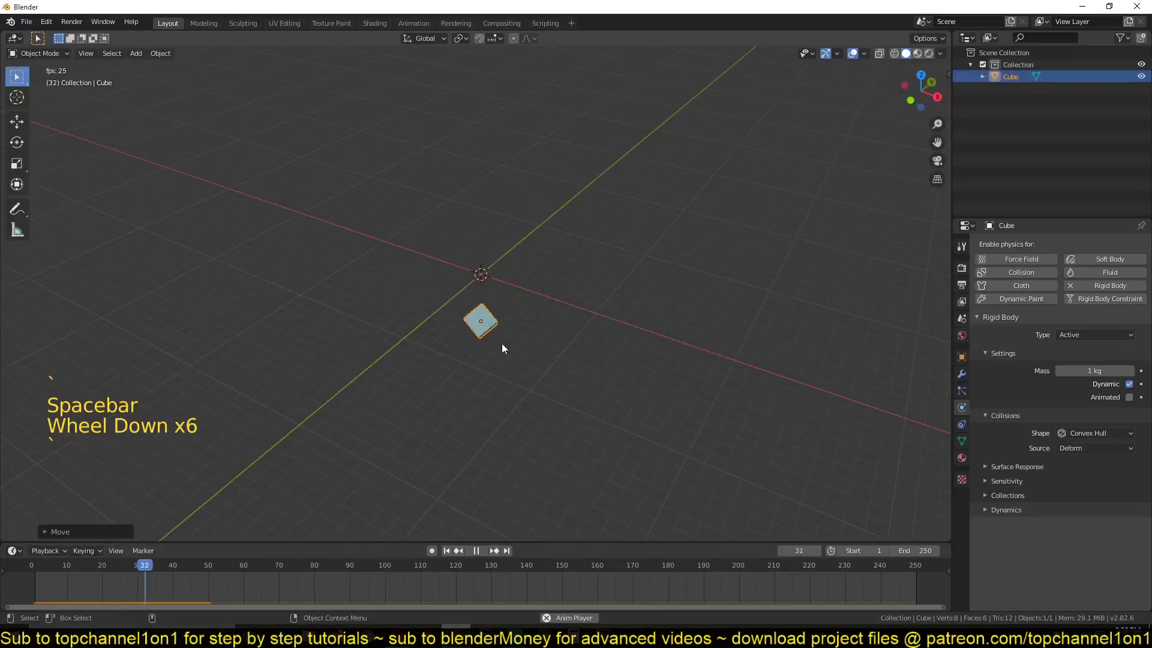
{"action": "scroll", "coordinate": [502, 343], "scroll_direction": "up", "scroll_amount": 6}
{"action": "scroll", "coordinate": [488, 181], "scroll_direction": "down", "scroll_amount": 10}
{"action": "scroll", "coordinate": [531, 269], "scroll_direction": "down", "scroll_amount": 3}
{"action": "scroll", "coordinate": [492, 214], "scroll_direction": "down", "scroll_amount": 5}
{"action": "middle_click_drag", "start_coordinate": [492, 214], "coordinate": [497, 239]}
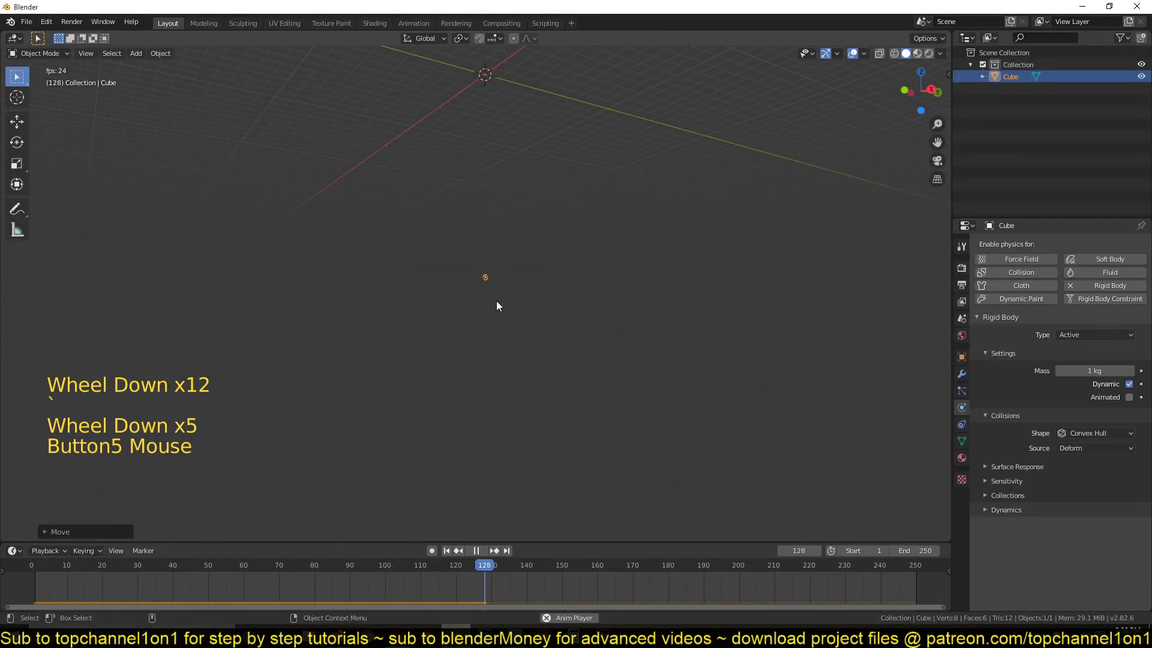
{"action": "key", "text": "Escape"}
- Add a plane at the origin and scale it up into a large floor beneath the cube
{"action": "middle_click_drag", "start_coordinate": [510, 224], "coordinate": [514, 398]}
{"action": "scroll", "coordinate": [480, 218], "scroll_direction": "up", "scroll_amount": 5}
{"action": "scroll", "coordinate": [528, 344], "scroll_direction": "down", "scroll_amount": 5}
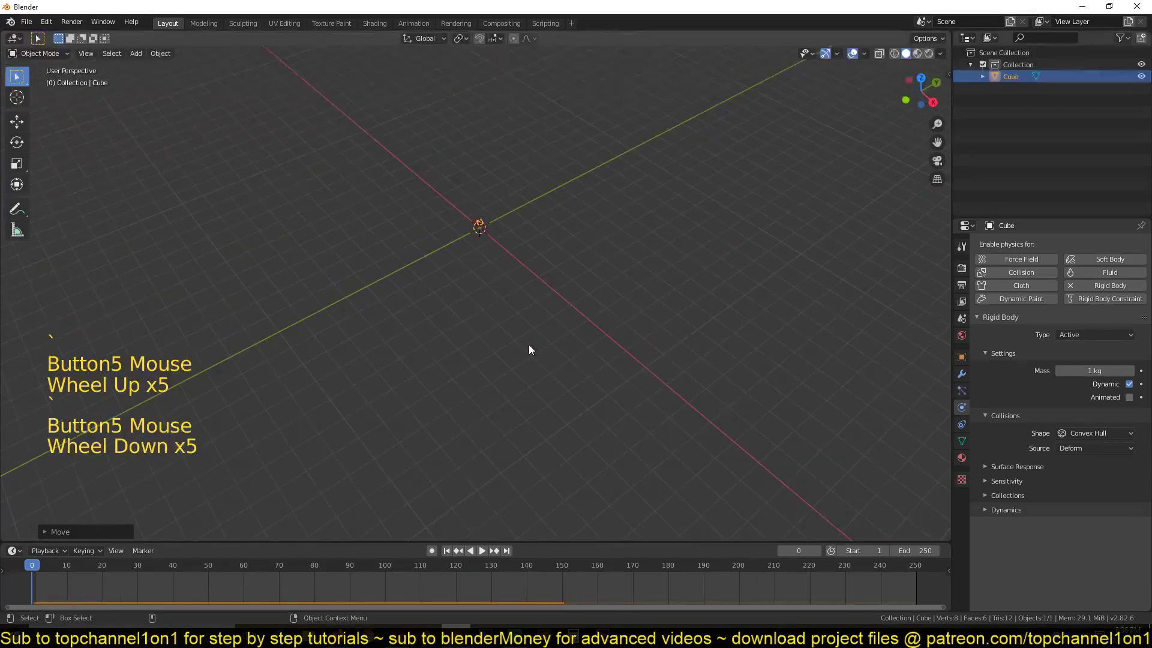
{"action": "scroll", "coordinate": [517, 359], "scroll_direction": "up", "scroll_amount": 6}
{"action": "mouse_move", "coordinate": [528, 344]}
{"action": "middle_mouse_down"}
{"action": "mouse_move", "coordinate": [509, 431]}
{"action": "mouse_move", "coordinate": [510, 381]}
{"action": "mouse_move", "coordinate": [527, 352]}
{"action": "mouse_move", "coordinate": [521, 364]}
{"action": "middle_mouse_up"}
{"action": "middle_click_drag", "start_coordinate": [521, 363], "coordinate": [514, 378]}
{"action": "key", "text": "shift+a"}
{"action": "mouse_move", "coordinate": [512, 371]}
{"action": "left_click", "coordinate": [566, 371]}
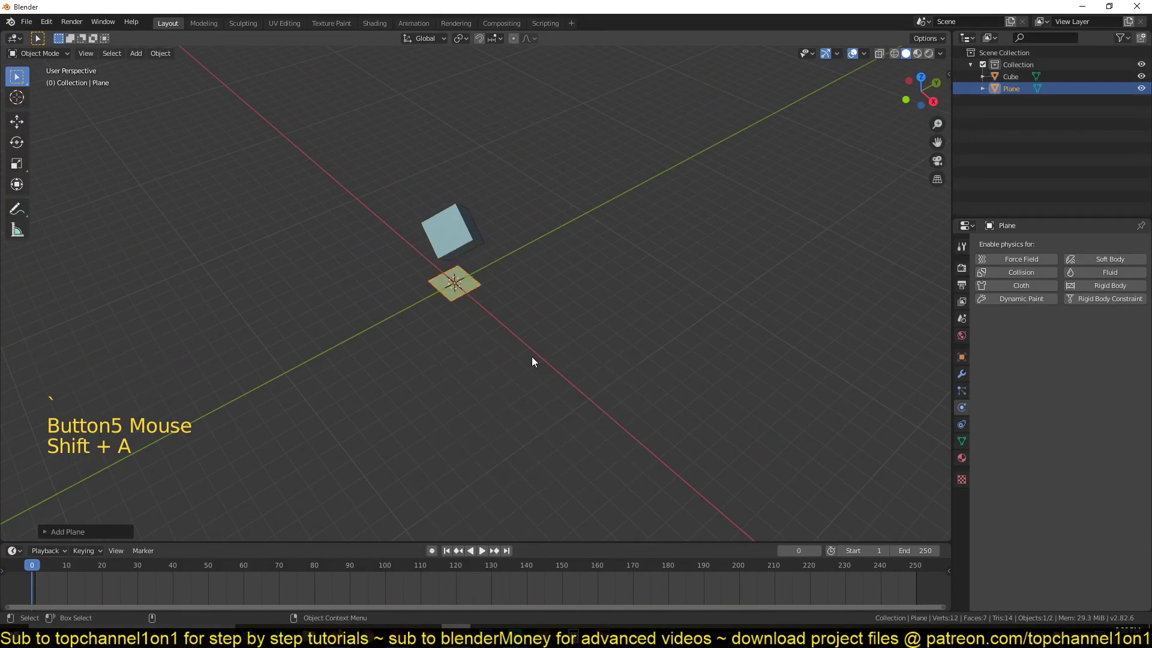
{"action": "key", "text": "s"}
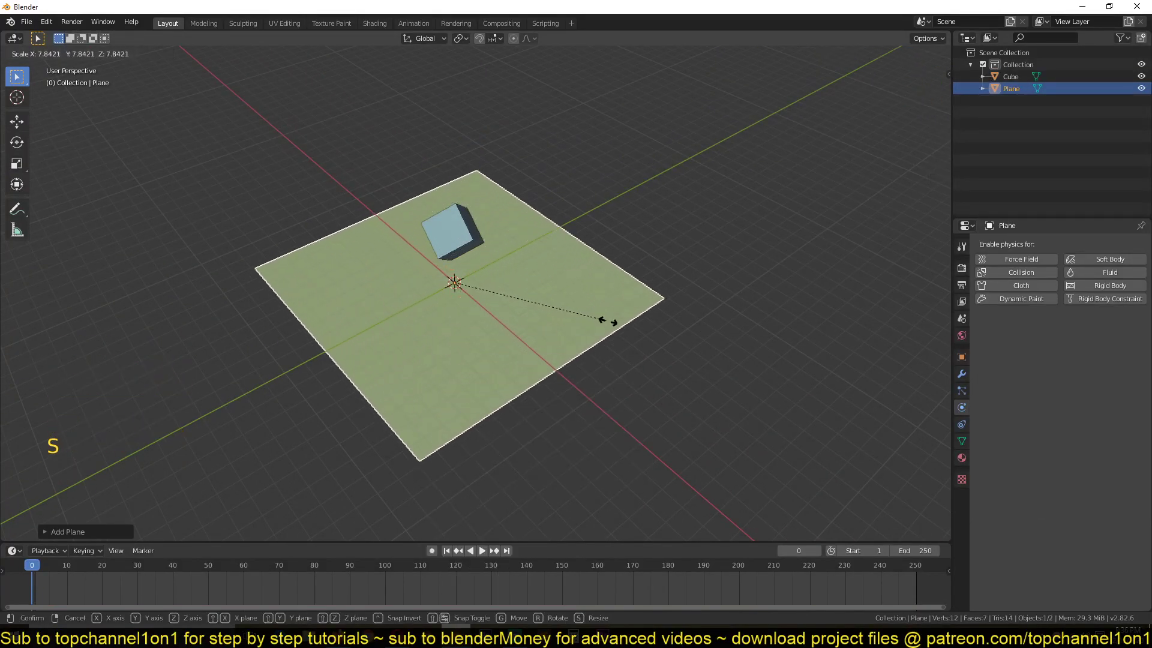
{"action": "left_click", "coordinate": [668, 330]}
- Frame the plane in the view and play the simulation to check how the falling cube interacts with it
{"action": "middle_click_drag", "start_coordinate": [667, 329], "coordinate": [553, 243]}
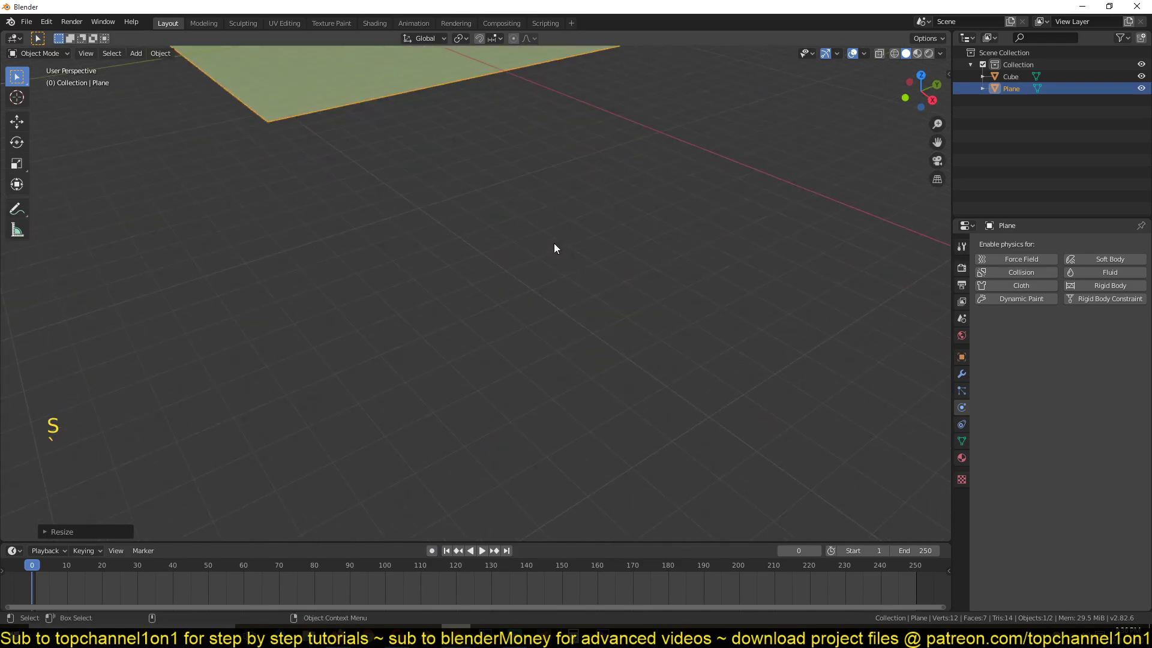
{"action": "key", "text": "KP_Decimal"}
{"action": "key", "text": "KP_Decimal"}
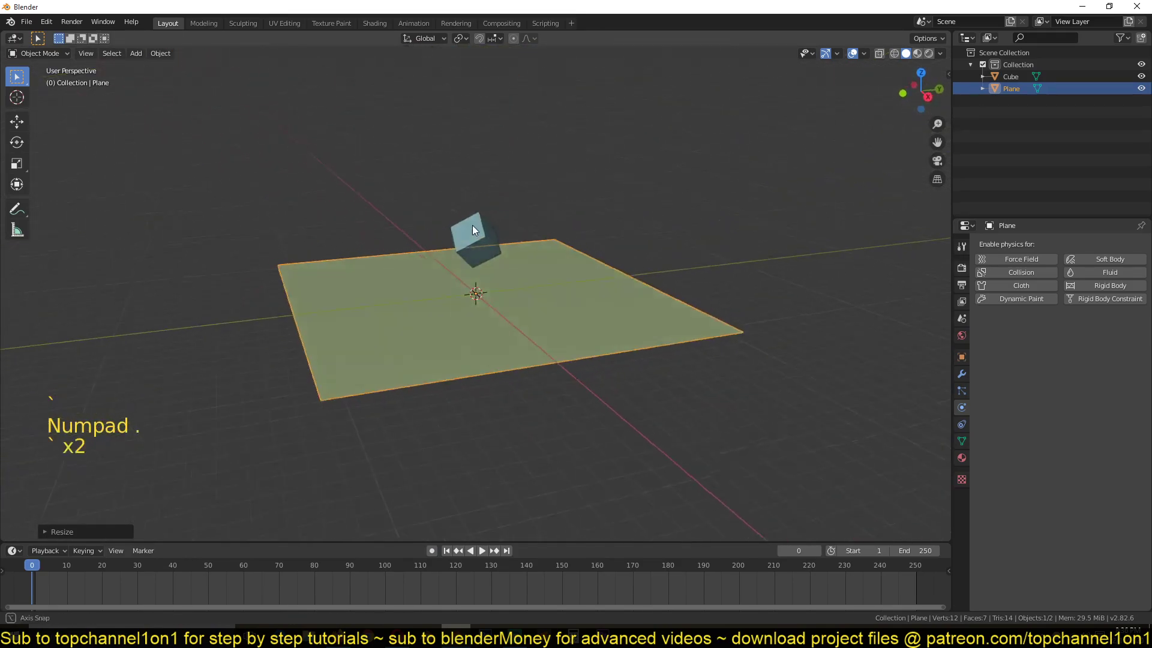
{"action": "key", "text": "KP_Decimal"}
{"action": "key", "text": "space"}
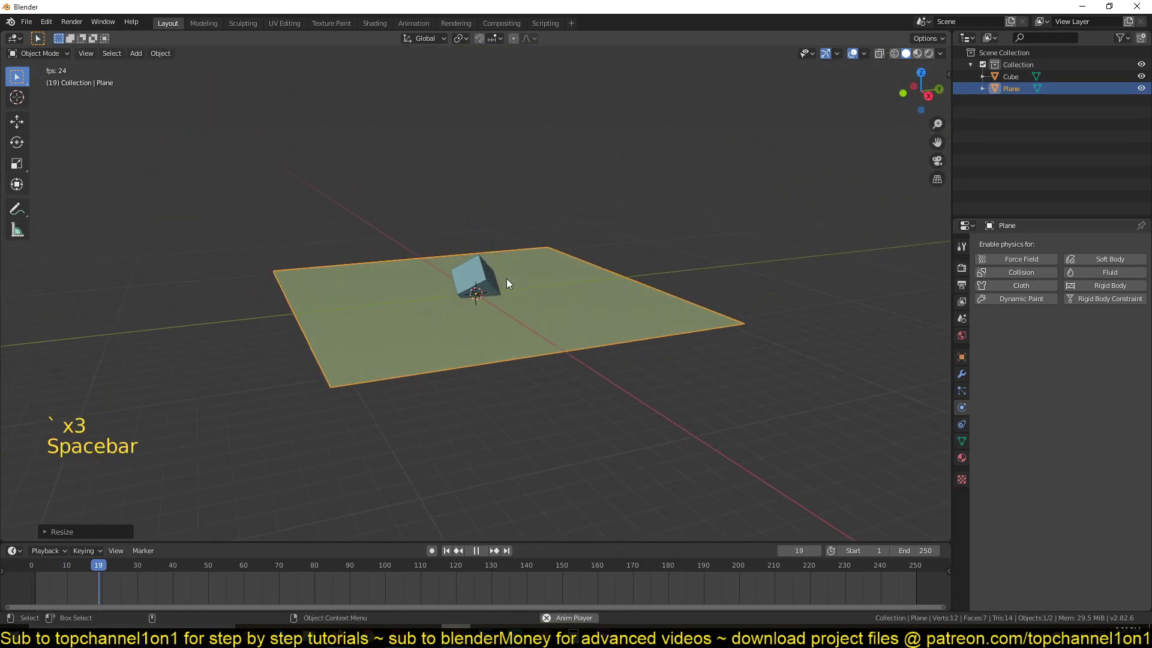
{"action": "key", "text": "Escape"}
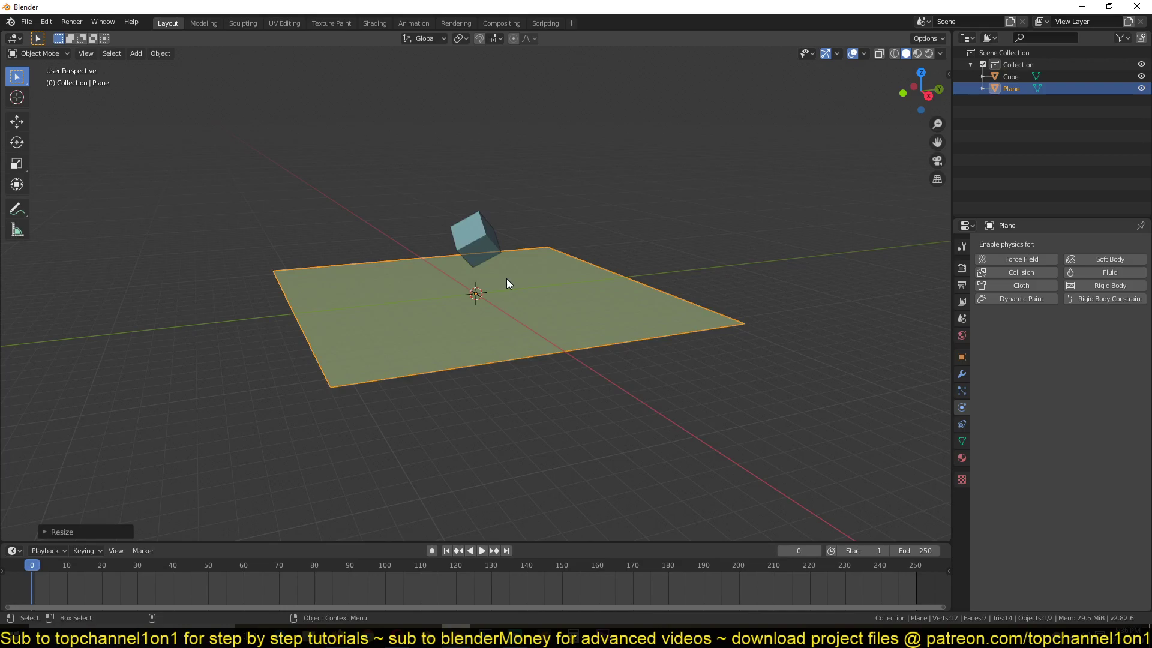
- Select the cube and briefly play the simulation to check its fall toward the plane
{"action": "scroll", "coordinate": [506, 279], "scroll_direction": "up", "scroll_amount": 2}
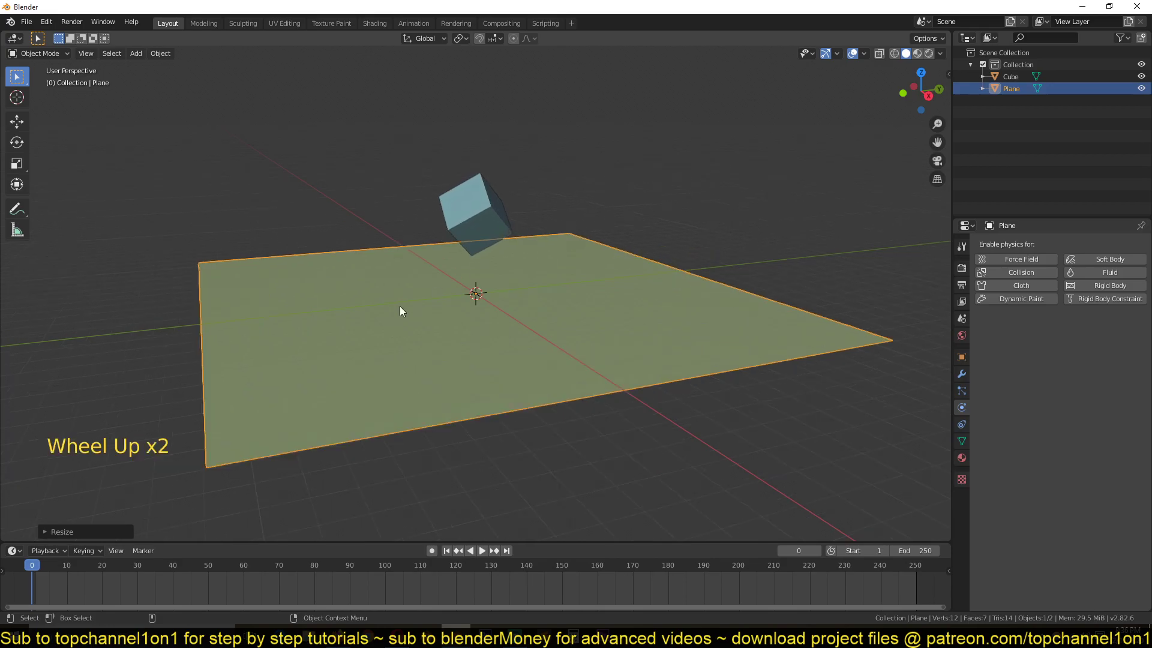
{"action": "middle_click_drag", "start_coordinate": [400, 306], "coordinate": [418, 308]}
{"action": "middle_click_drag", "start_coordinate": [520, 308], "coordinate": [494, 192]}
{"action": "left_click", "coordinate": [495, 193]}
{"action": "key", "text": "space"}
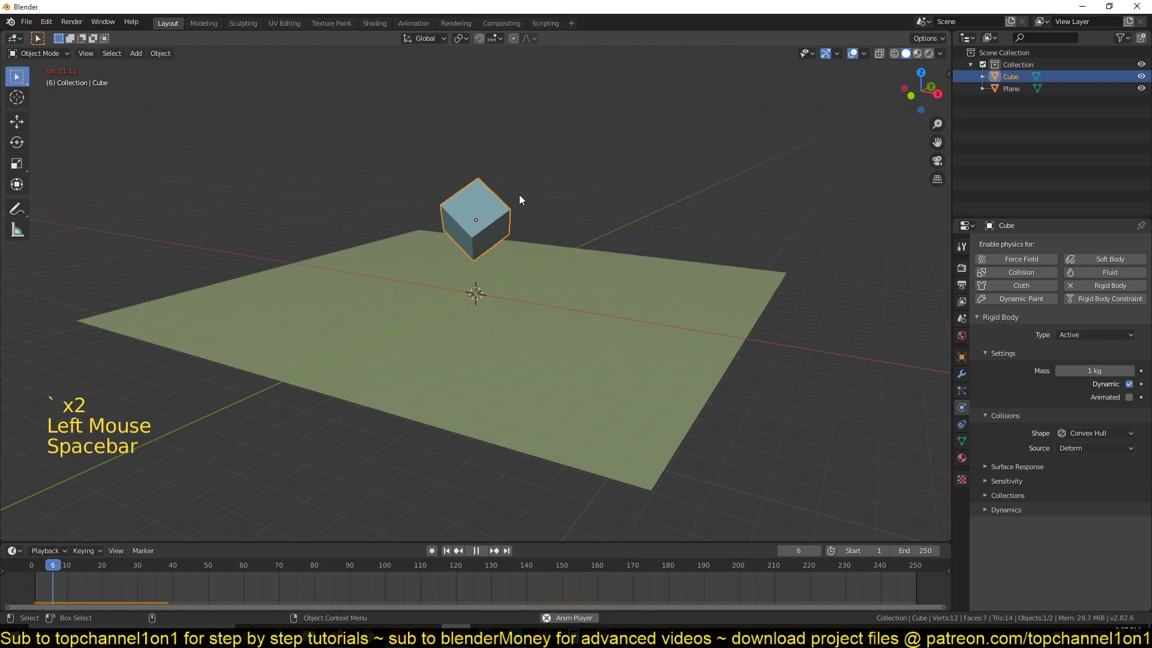
{"action": "key", "text": "Escape"}
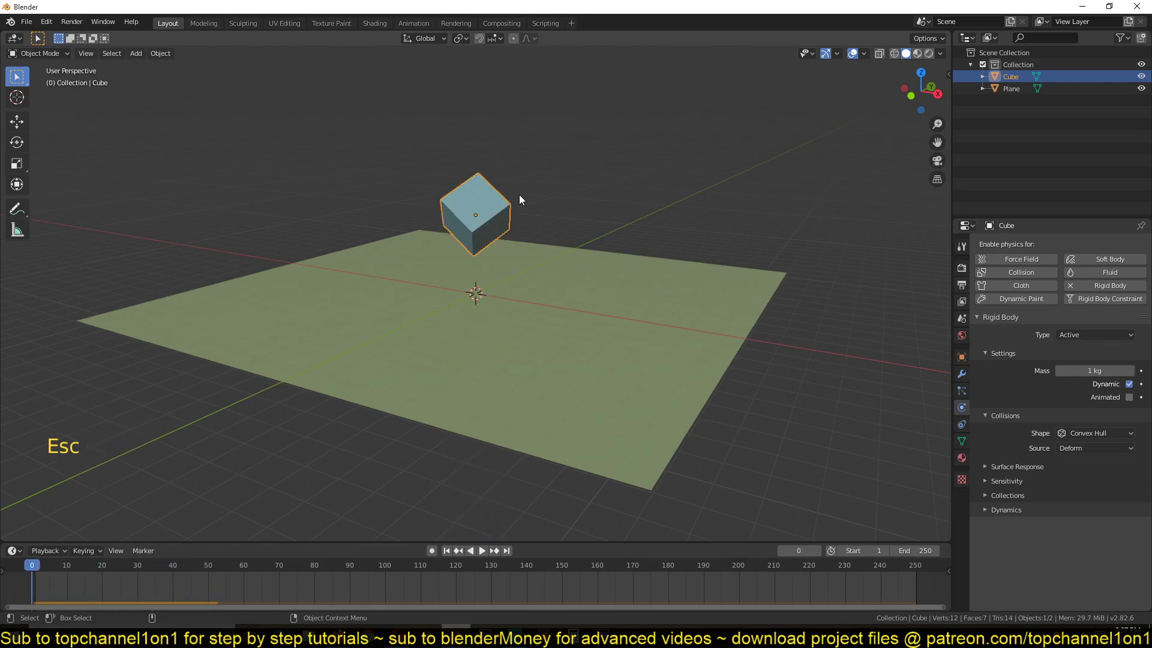
- Enable Rigid Body physics on the plane
{"action": "left_click", "coordinate": [510, 293]}
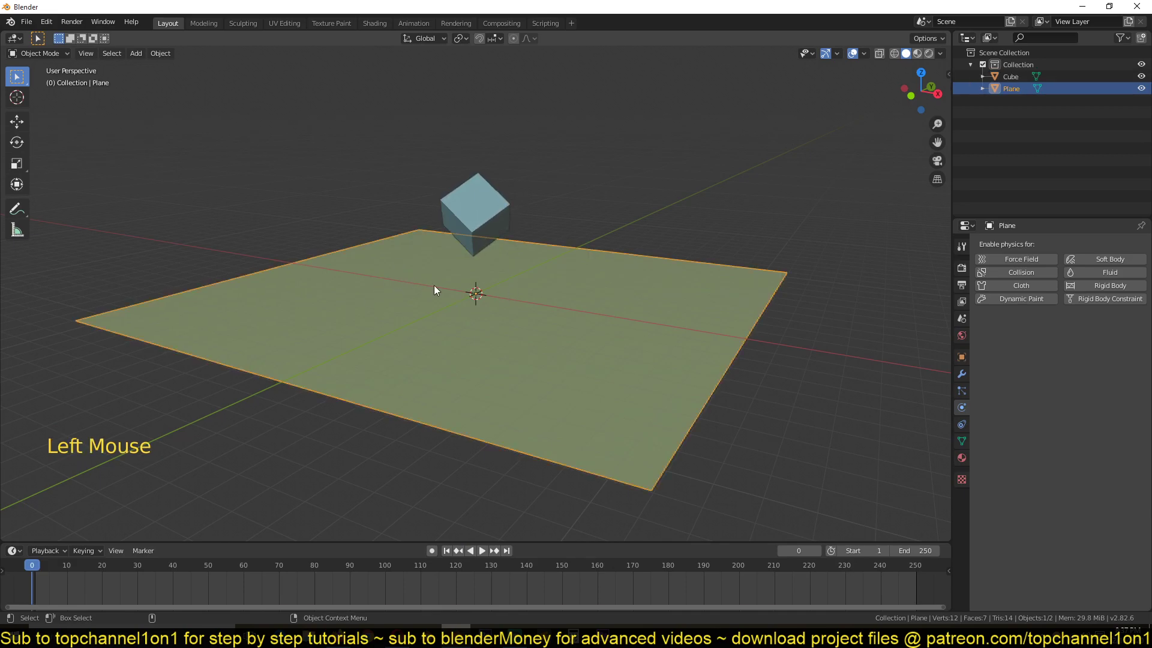
{"action": "left_click", "coordinate": [471, 187]}
{"action": "middle_click_drag", "start_coordinate": [471, 187], "coordinate": [477, 221]}
{"action": "key", "text": "grave"}
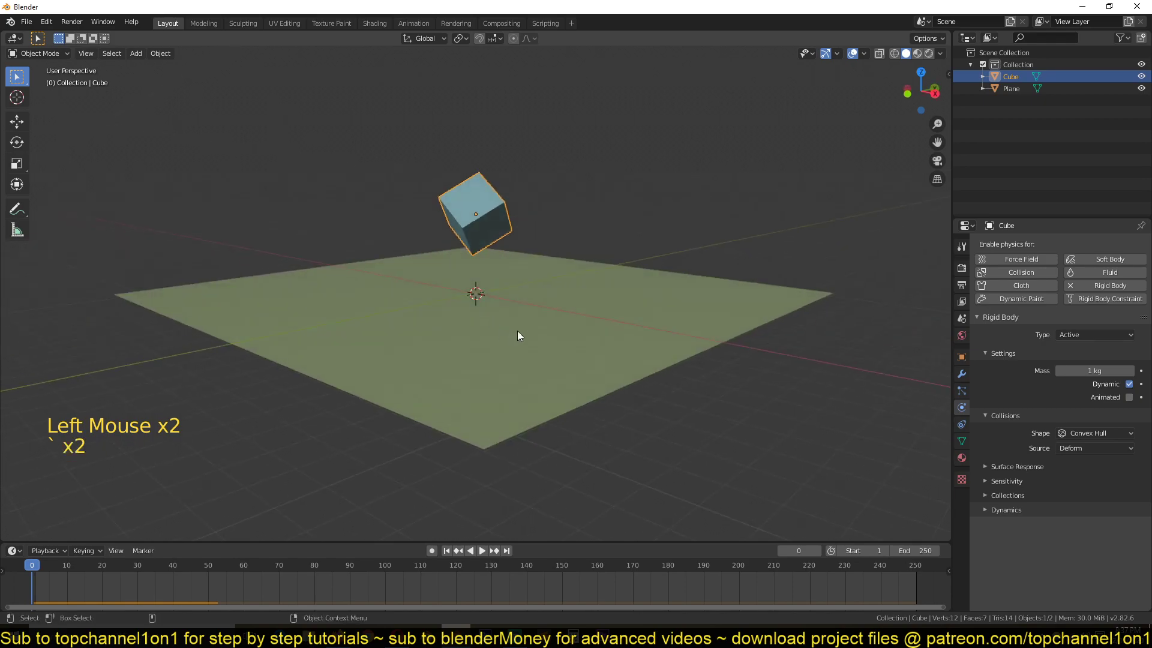
{"action": "left_click", "coordinate": [523, 327]}
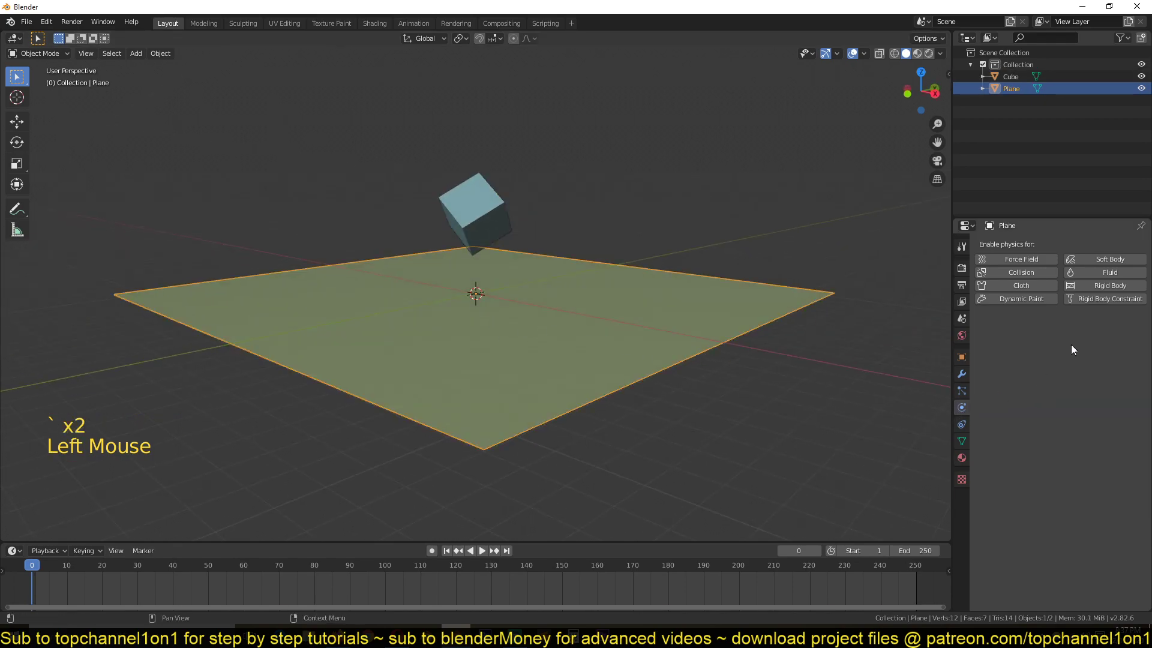
{"action": "left_click", "coordinate": [1095, 286]}
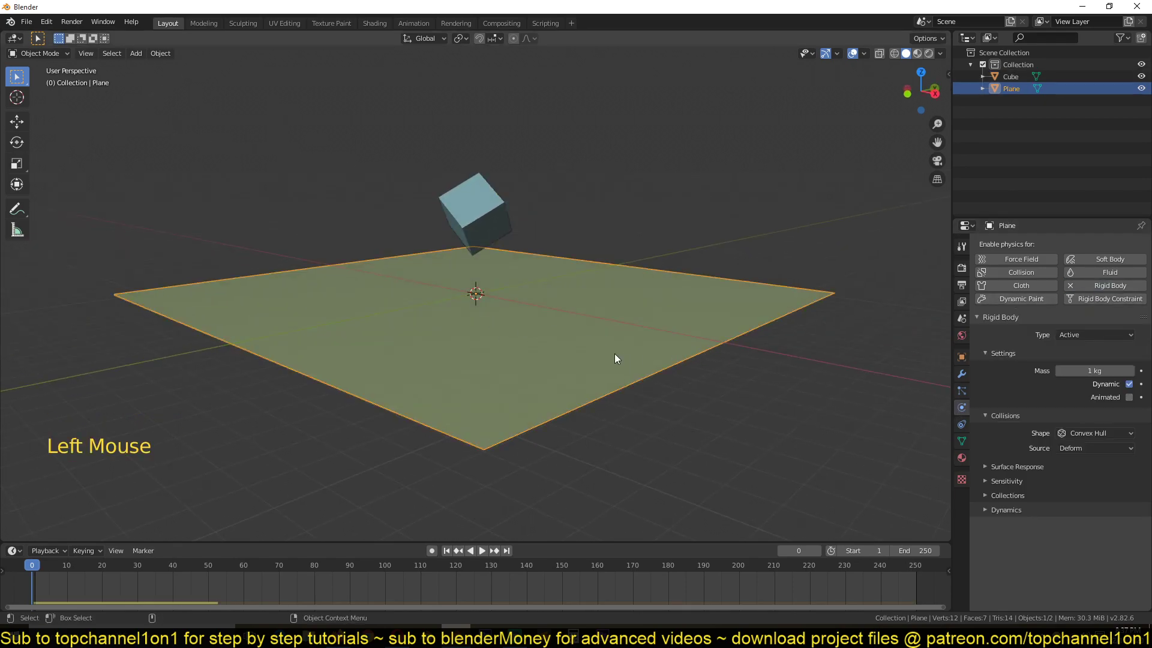
- Play the simulation to check how the cube and plane behave when both are active rigid bodies
{"action": "scroll", "coordinate": [589, 325], "scroll_direction": "down", "scroll_amount": 1}
{"action": "key", "text": "space"}
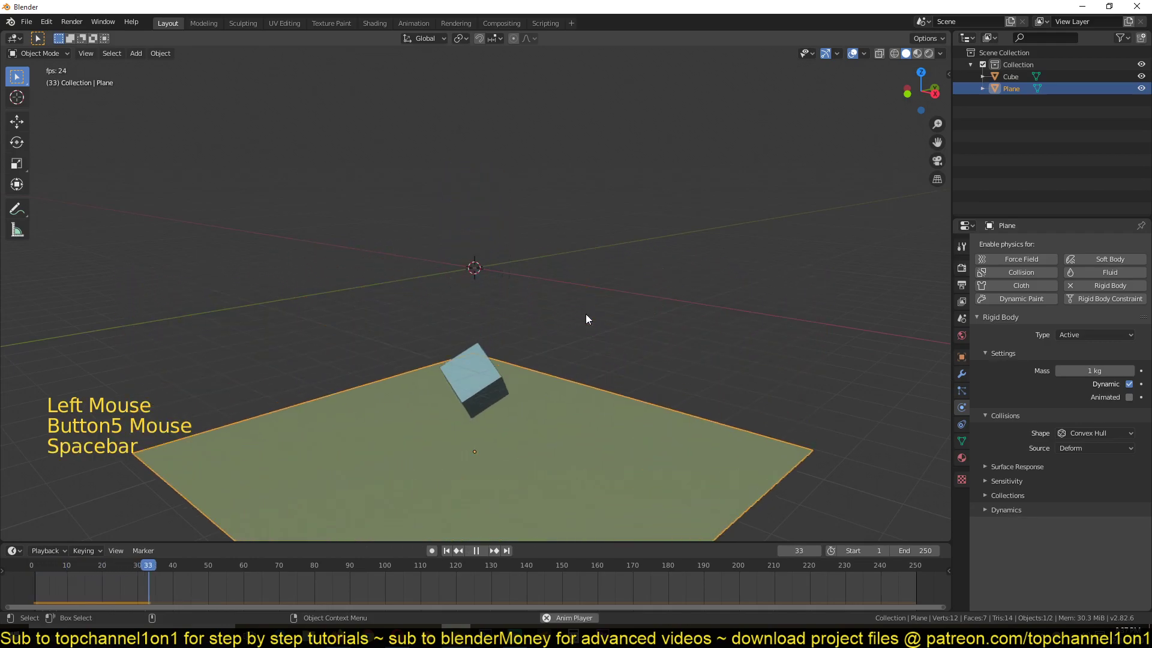
{"action": "key", "text": "Escape"}
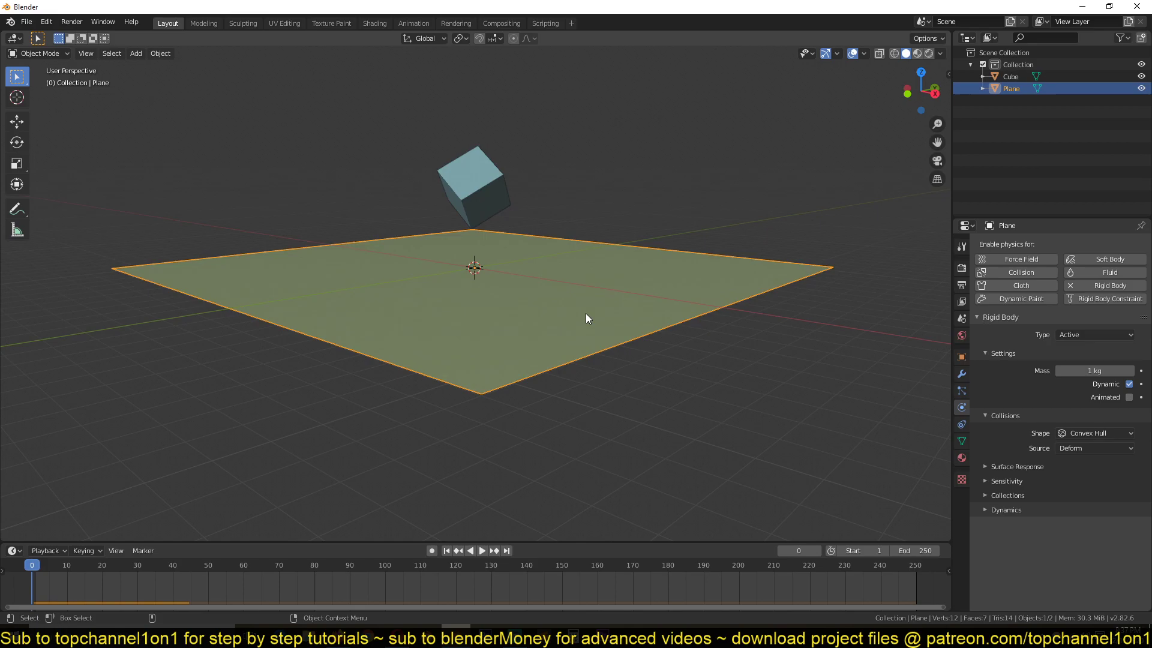
- Compare the rigid body settings of the cube and plane, and set the plane's rigid body type to Passive
{"action": "scroll", "coordinate": [585, 342], "scroll_direction": "up", "scroll_amount": 2}
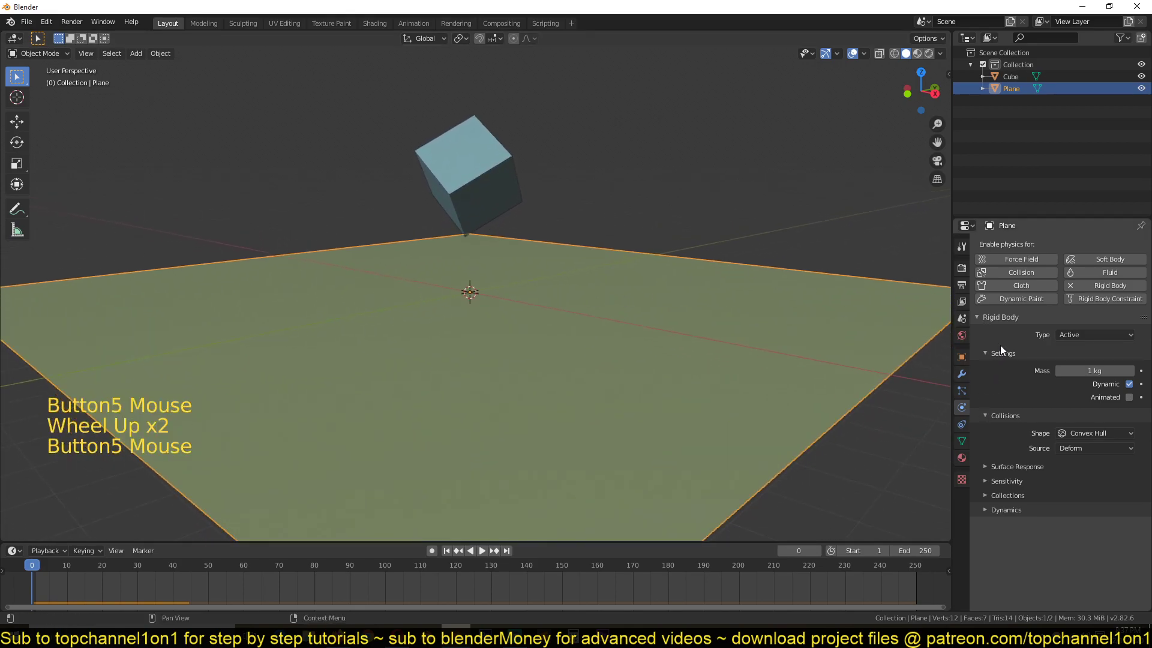
{"action": "left_click", "coordinate": [464, 156]}
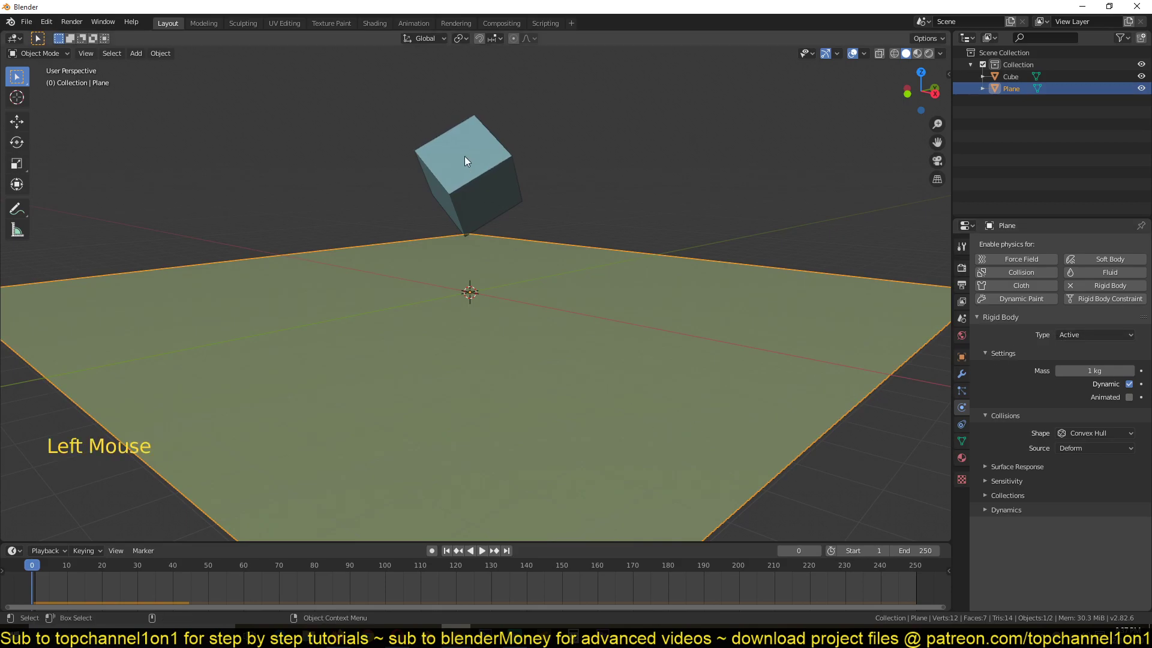
{"action": "left_click", "coordinate": [465, 157]}
{"action": "left_click", "coordinate": [575, 305]}
{"action": "left_click", "coordinate": [479, 174]}
{"action": "left_click", "coordinate": [570, 329]}
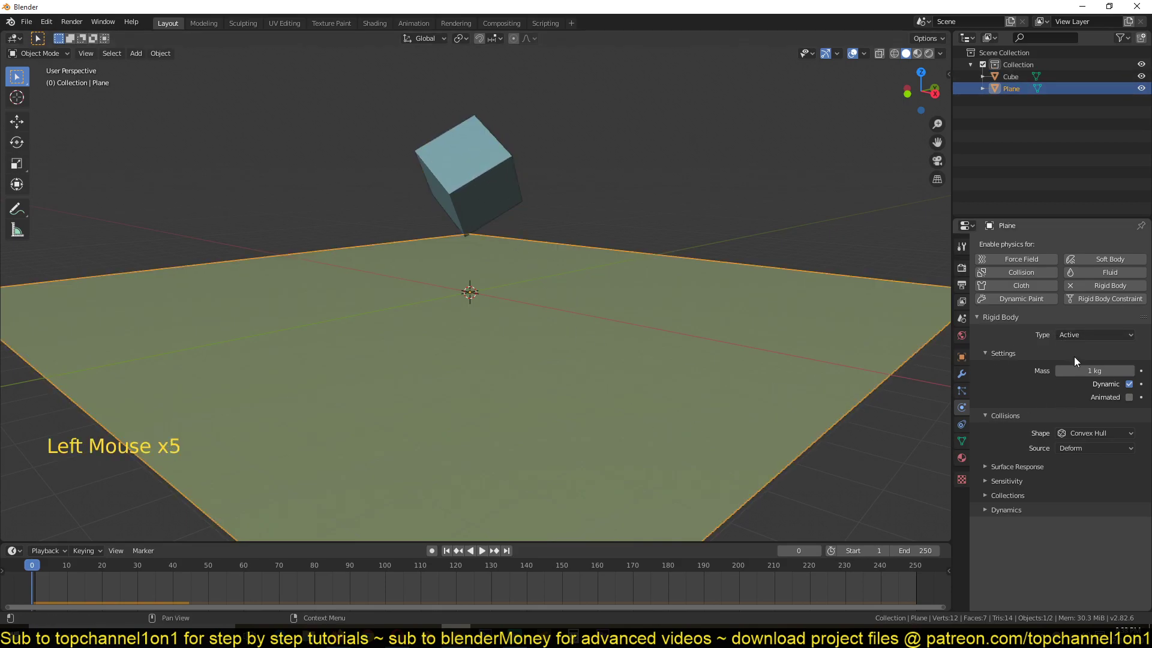
{"action": "scroll", "coordinate": [581, 281], "scroll_direction": "down", "scroll_amount": 2}
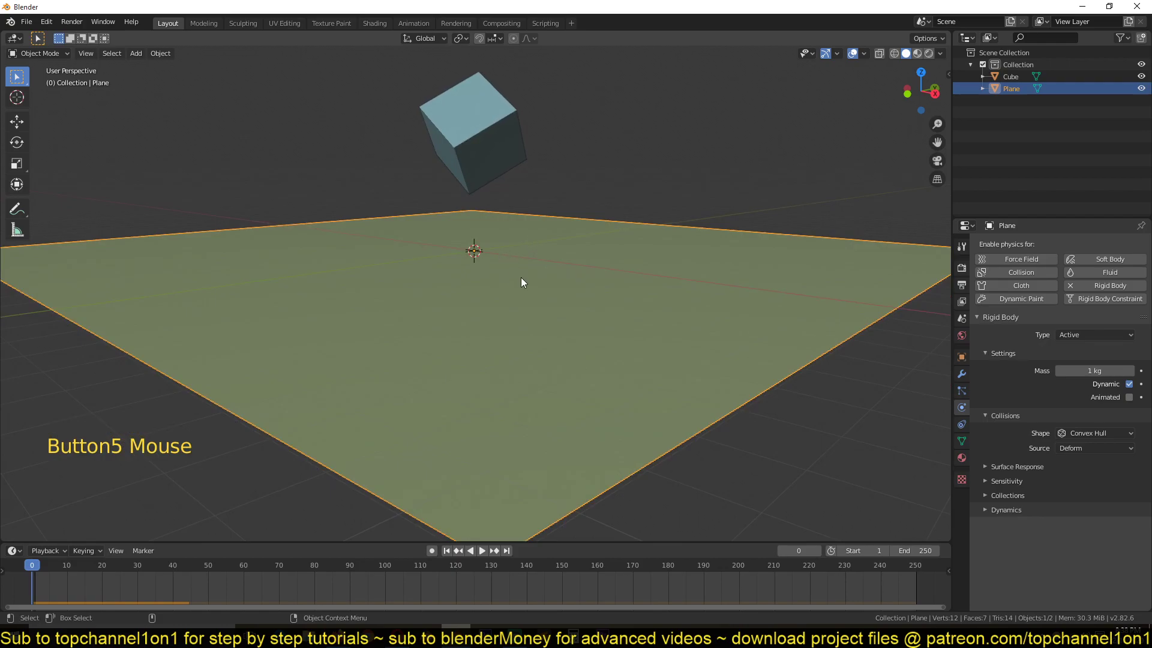
{"action": "left_click", "coordinate": [1069, 337]}
{"action": "left_click", "coordinate": [1067, 365]}
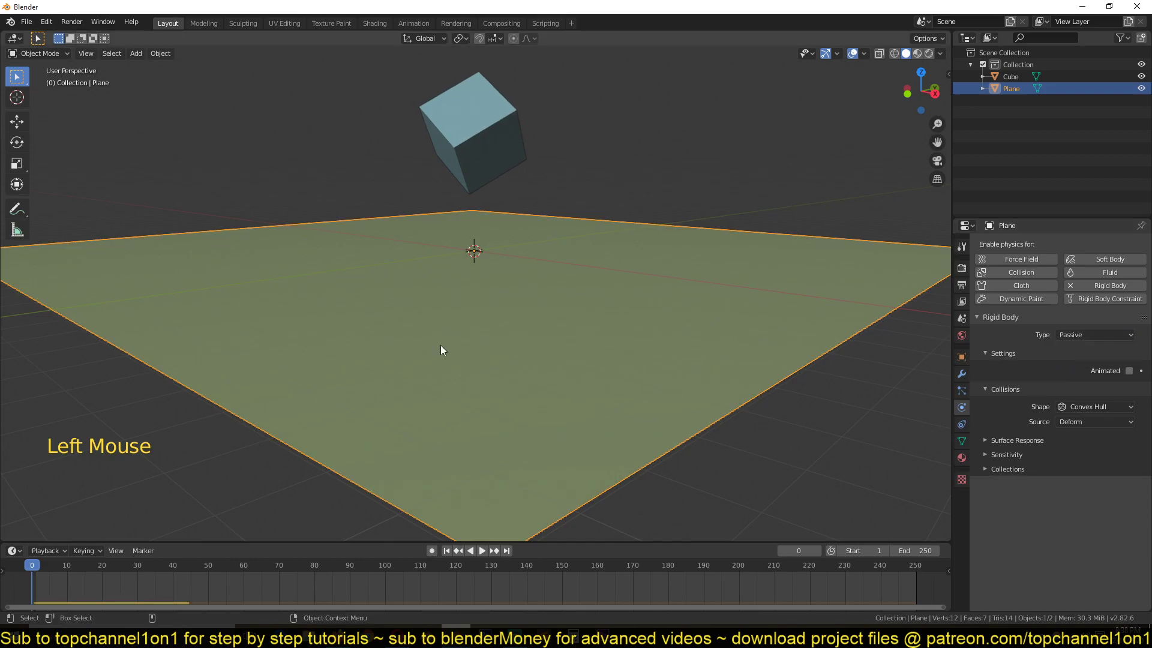
- Play the simulation from an angled view to check how the cube lands on the passive plane
{"action": "scroll", "coordinate": [439, 300], "scroll_direction": "down", "scroll_amount": 2}
{"action": "middle_click_drag", "start_coordinate": [437, 285], "coordinate": [578, 266]}
{"action": "key", "text": "space"}
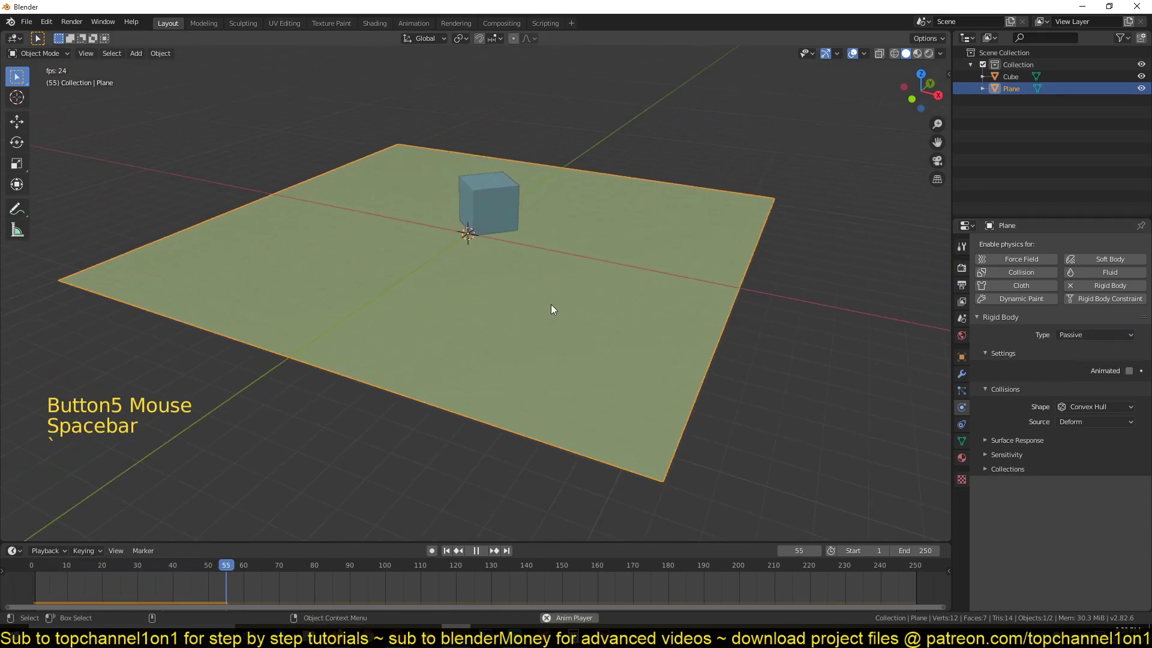
{"action": "key", "text": "Escape"}
- Move the cube much higher above the plane and play the simulation to watch it land
{"action": "left_click", "coordinate": [484, 173]}
{"action": "scroll", "coordinate": [474, 216], "scroll_direction": "down", "scroll_amount": 5}
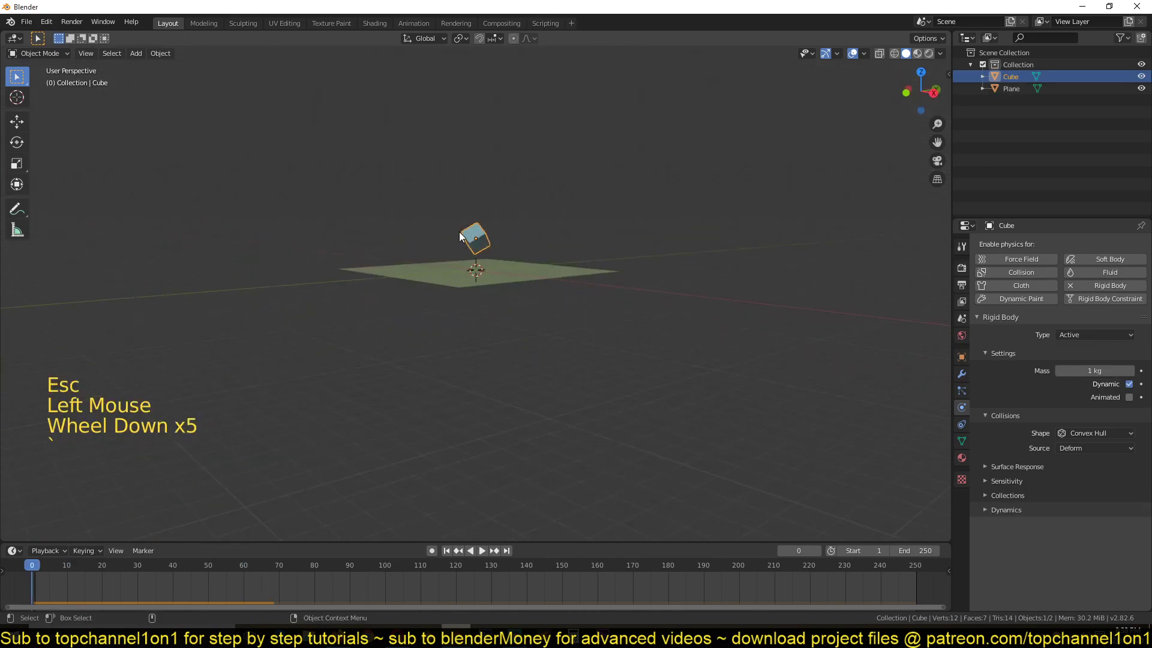
{"action": "key", "text": "g"}
{"action": "key", "text": "space"}
{"action": "scroll", "coordinate": [553, 225], "scroll_direction": "up", "scroll_amount": 5}
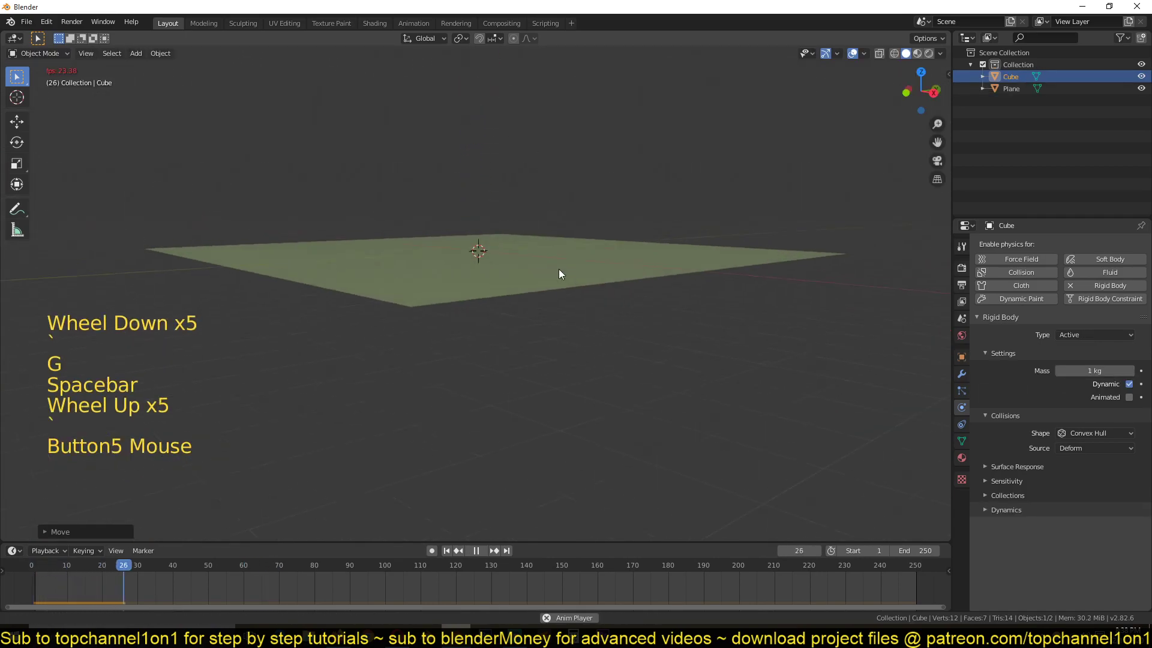
{"action": "middle_click_drag", "start_coordinate": [560, 270], "coordinate": [531, 360]}
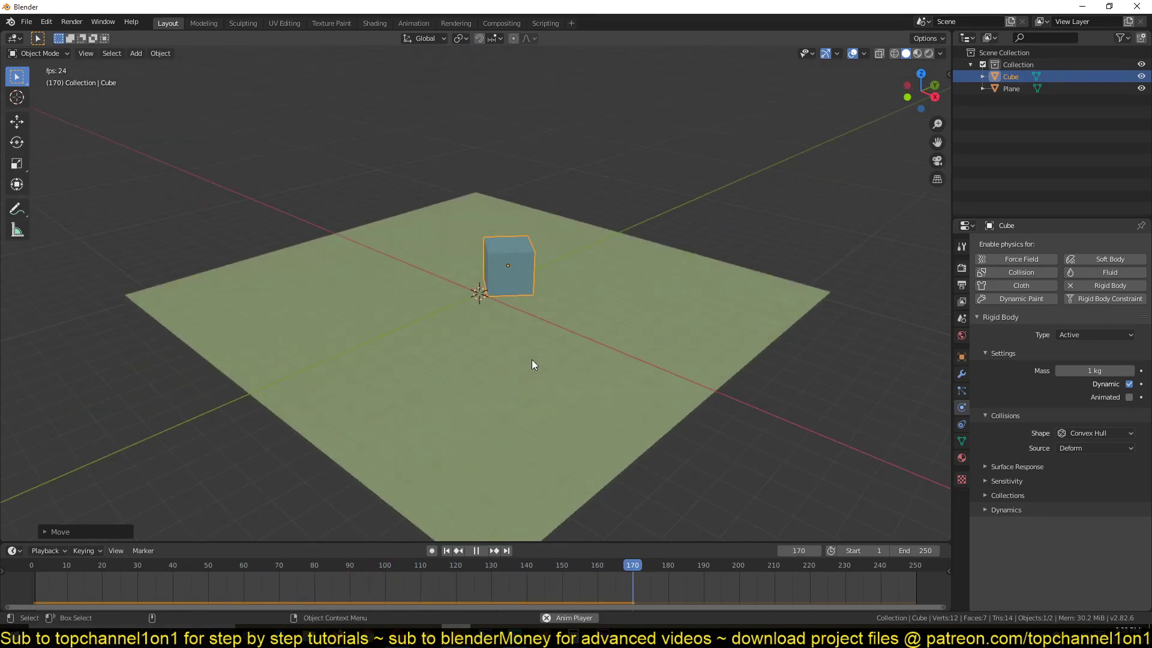
{"action": "key", "text": "Escape"}
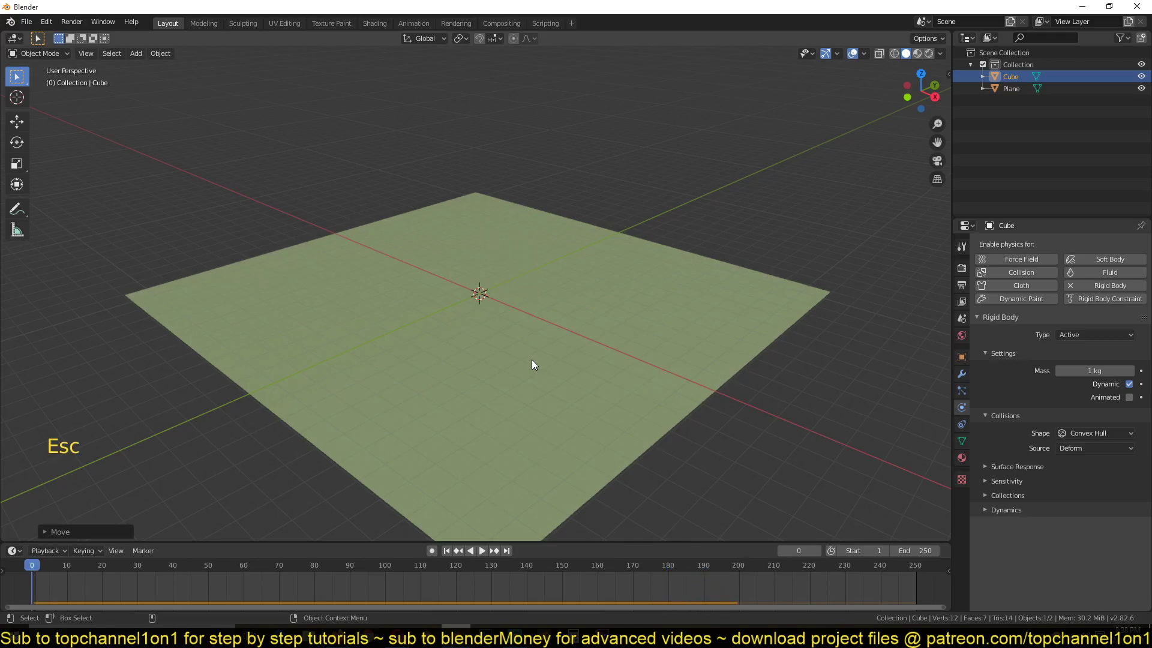
- Examine the raised cube's position above the plane in perspective and front views
{"action": "scroll", "coordinate": [532, 360], "scroll_direction": "down", "scroll_amount": 2}
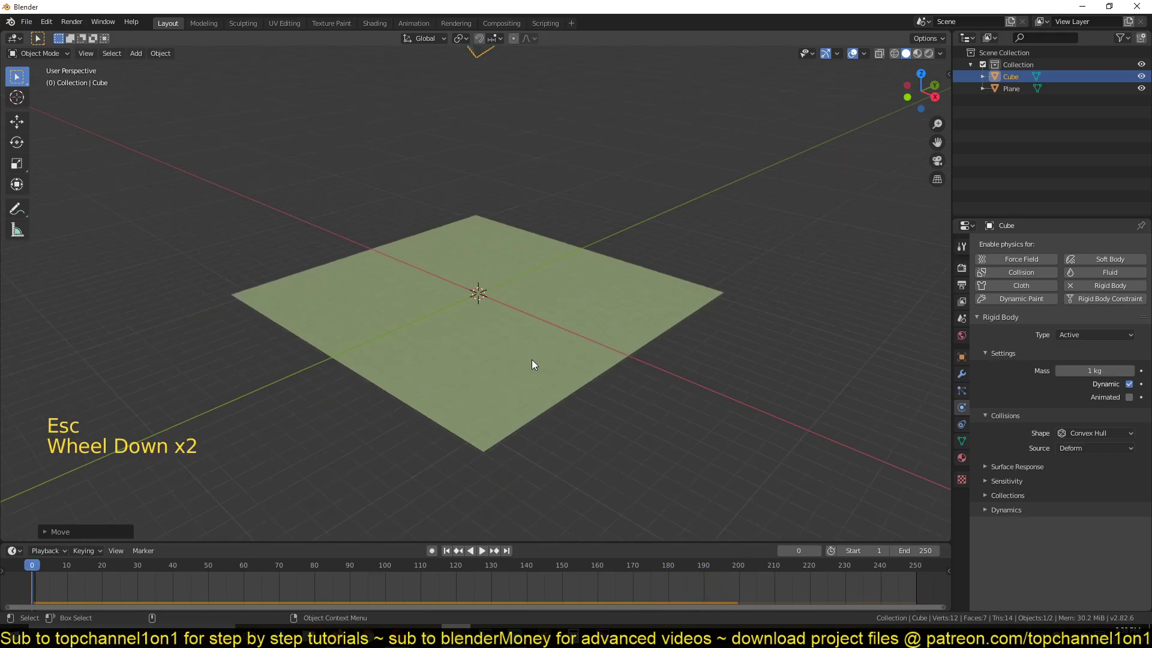
{"action": "scroll", "coordinate": [563, 368], "scroll_direction": "up", "scroll_amount": 2}
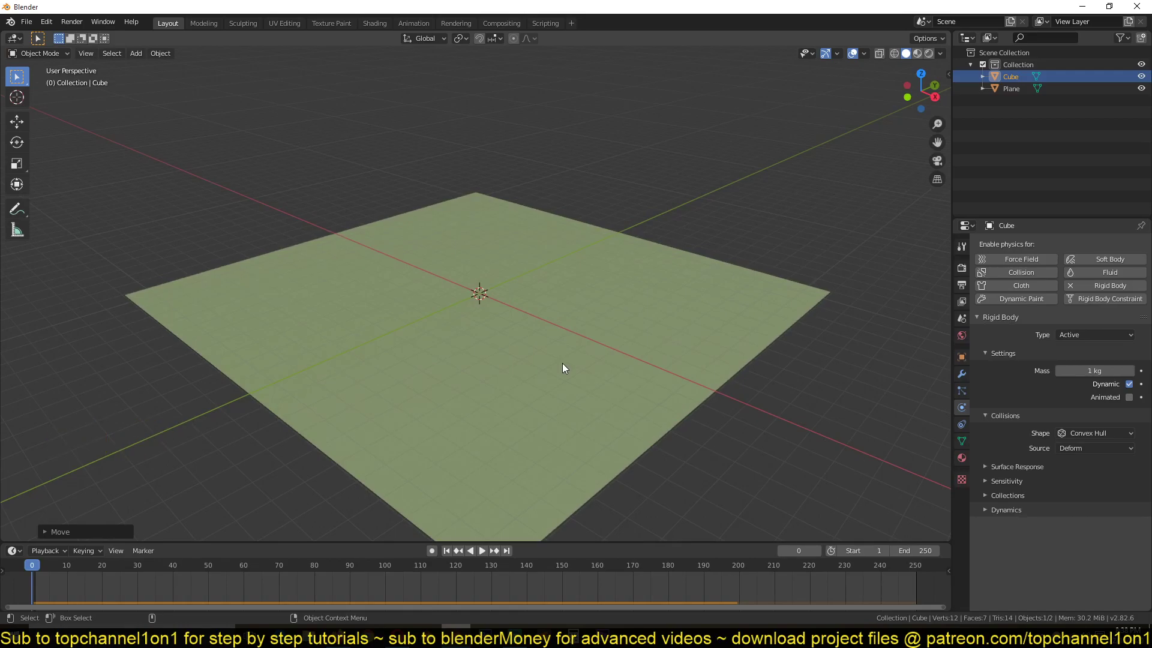
{"action": "middle_click_drag", "start_coordinate": [563, 364], "coordinate": [563, 339]}
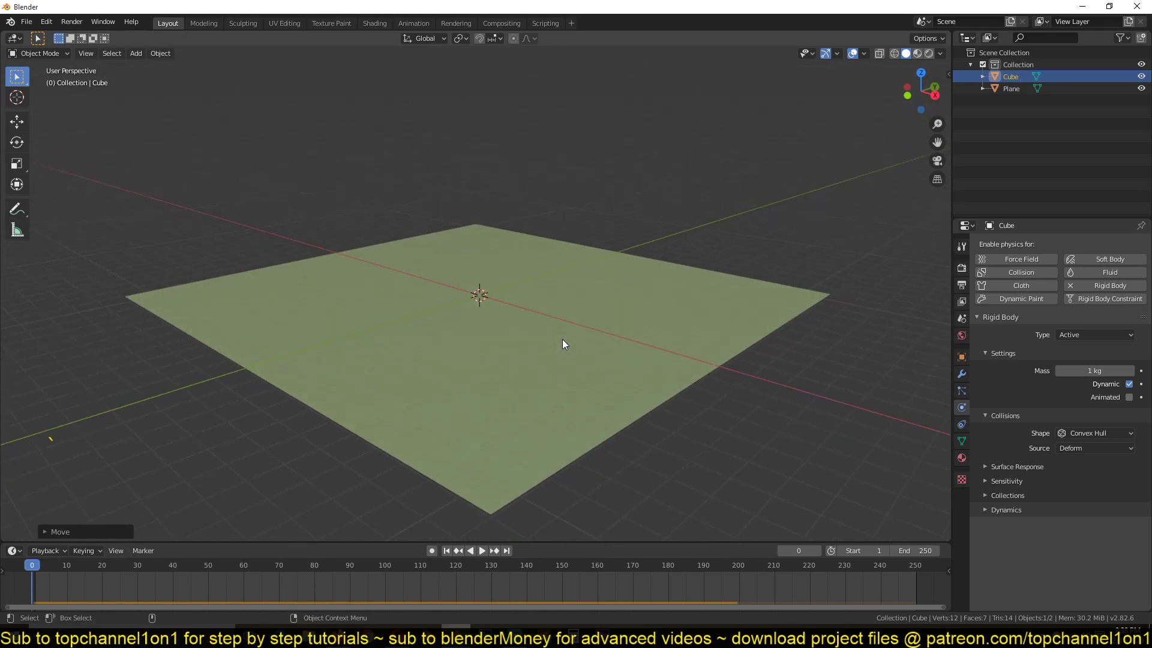
{"action": "mouse_move", "coordinate": [563, 296]}
{"action": "middle_mouse_down"}
{"action": "mouse_move", "coordinate": [572, 255]}
{"action": "mouse_move", "coordinate": [597, 339]}
{"action": "mouse_move", "coordinate": [575, 298]}
{"action": "middle_mouse_up"}
{"action": "scroll", "coordinate": [571, 261], "scroll_direction": "down", "scroll_amount": 3}
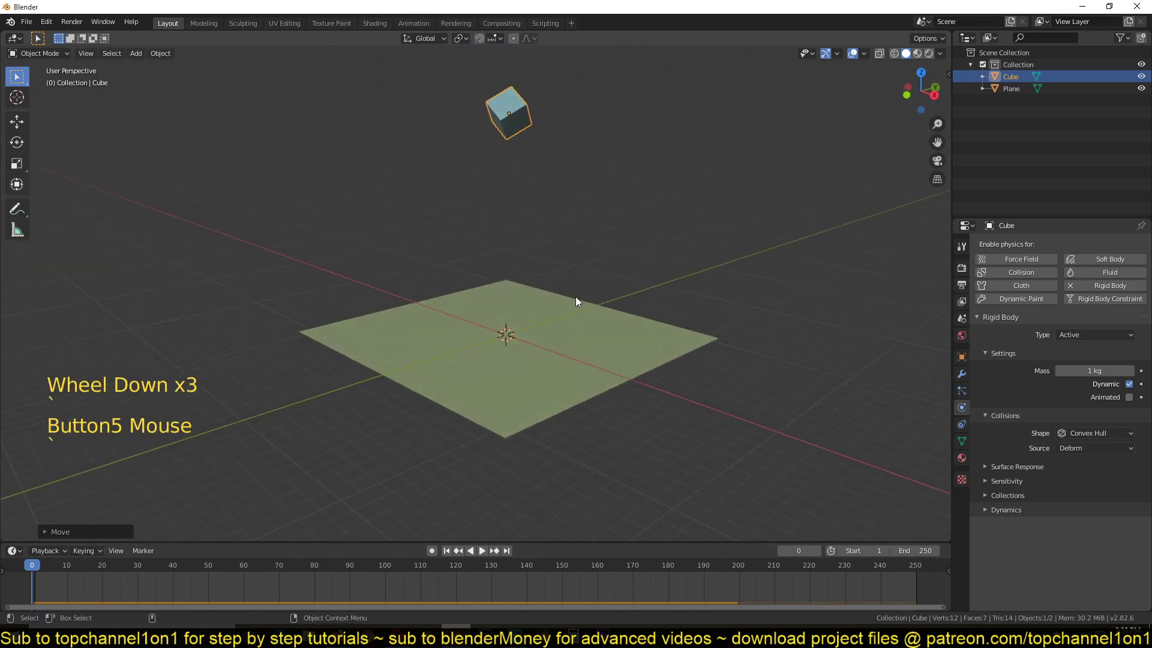
{"action": "key", "text": "KP_1"}
{"action": "left_click_drag", "start_coordinate": [454, 94], "coordinate": [543, 375]}
{"action": "left_click_drag", "start_coordinate": [140, 212], "coordinate": [179, 266]}
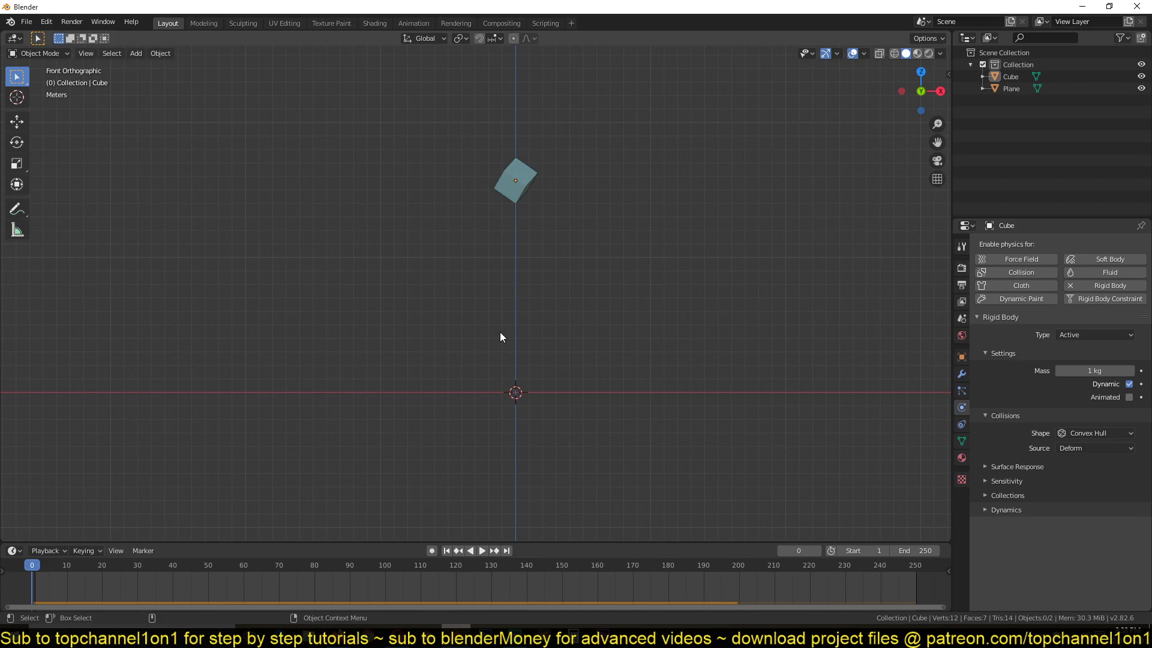
{"action": "middle_click_drag", "start_coordinate": [466, 288], "coordinate": [461, 314]}
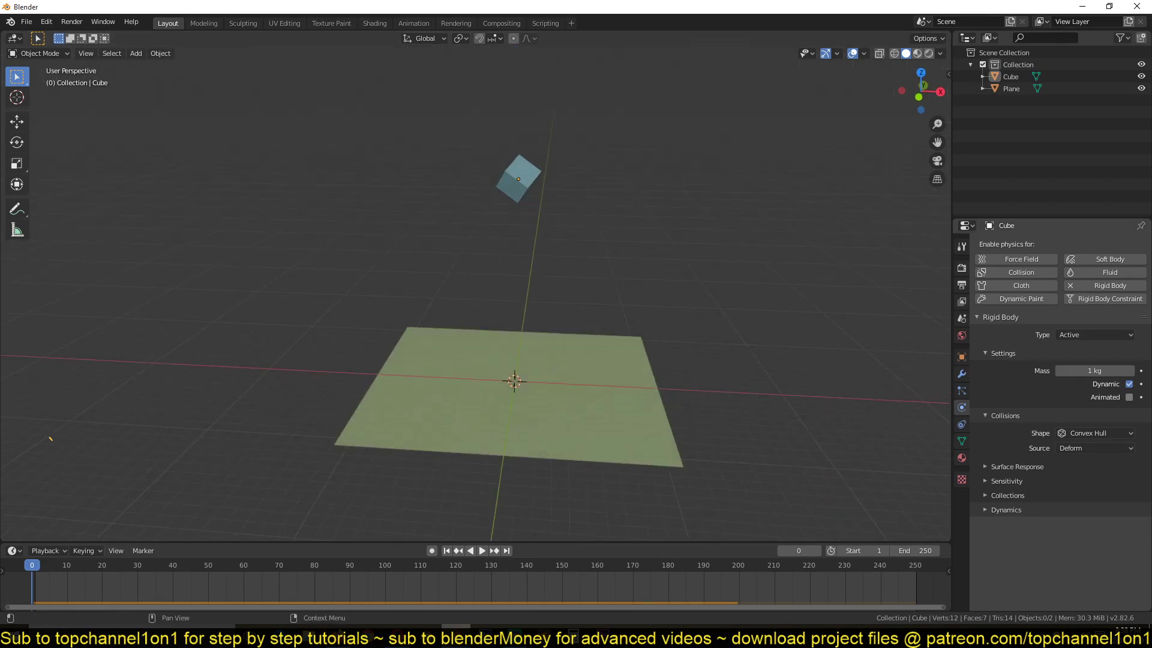